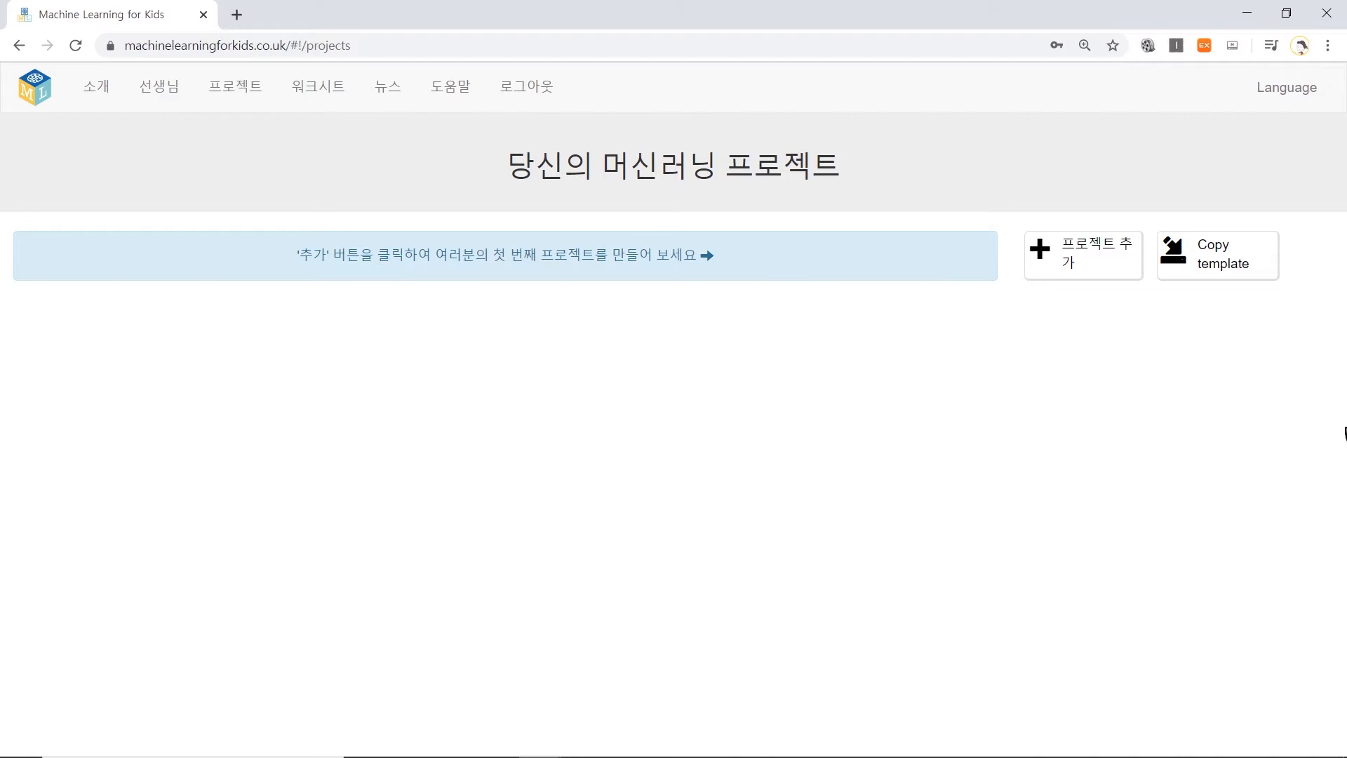
- Create a machine learning project named "data" that recognises images (이미지)
click(1088, 257)
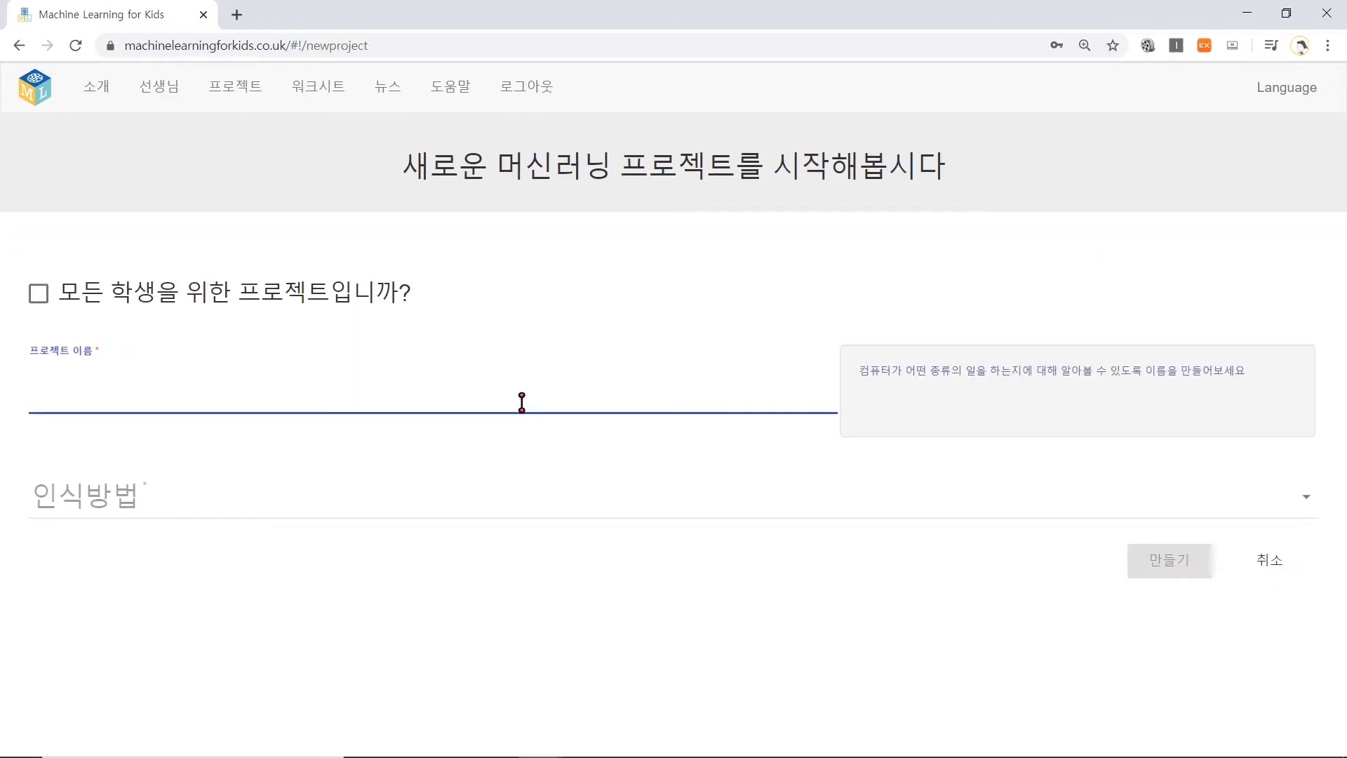
text(data)
click(532, 497)
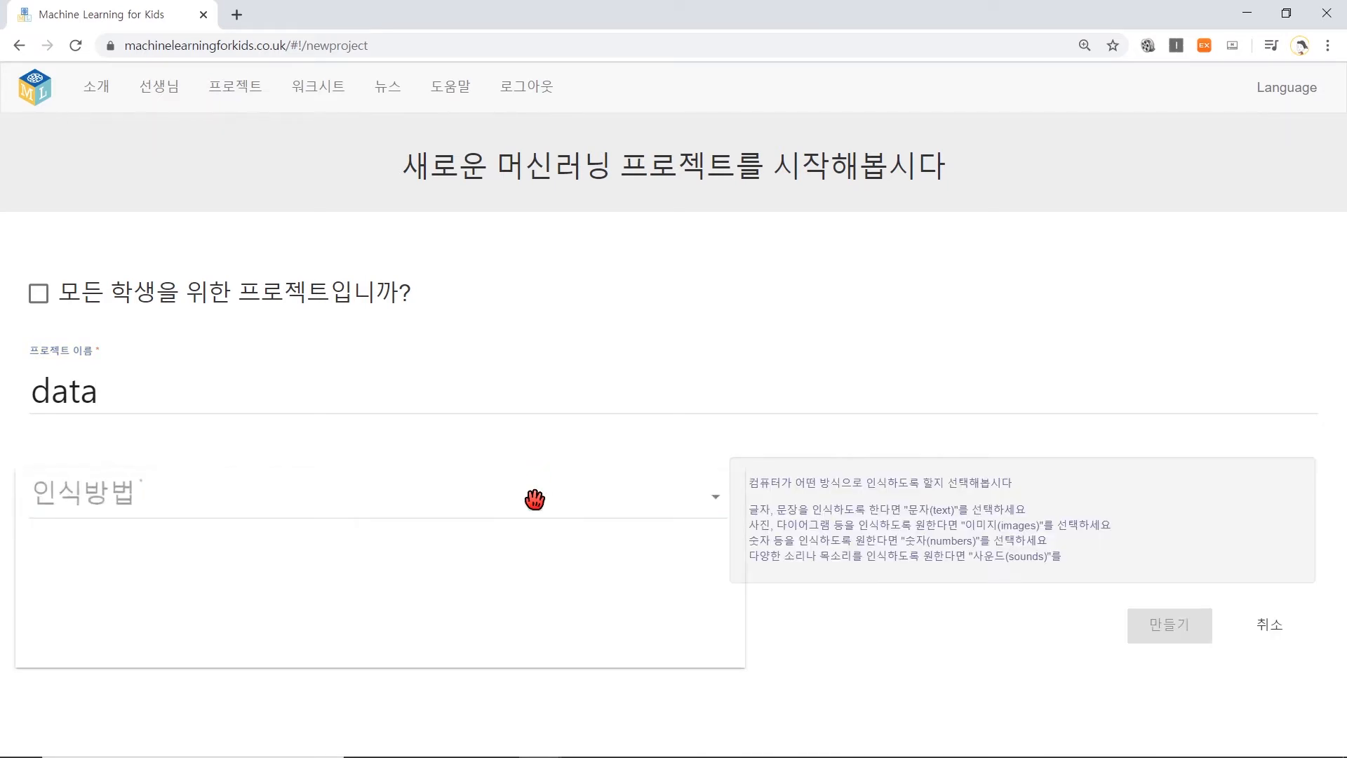
click(522, 558)
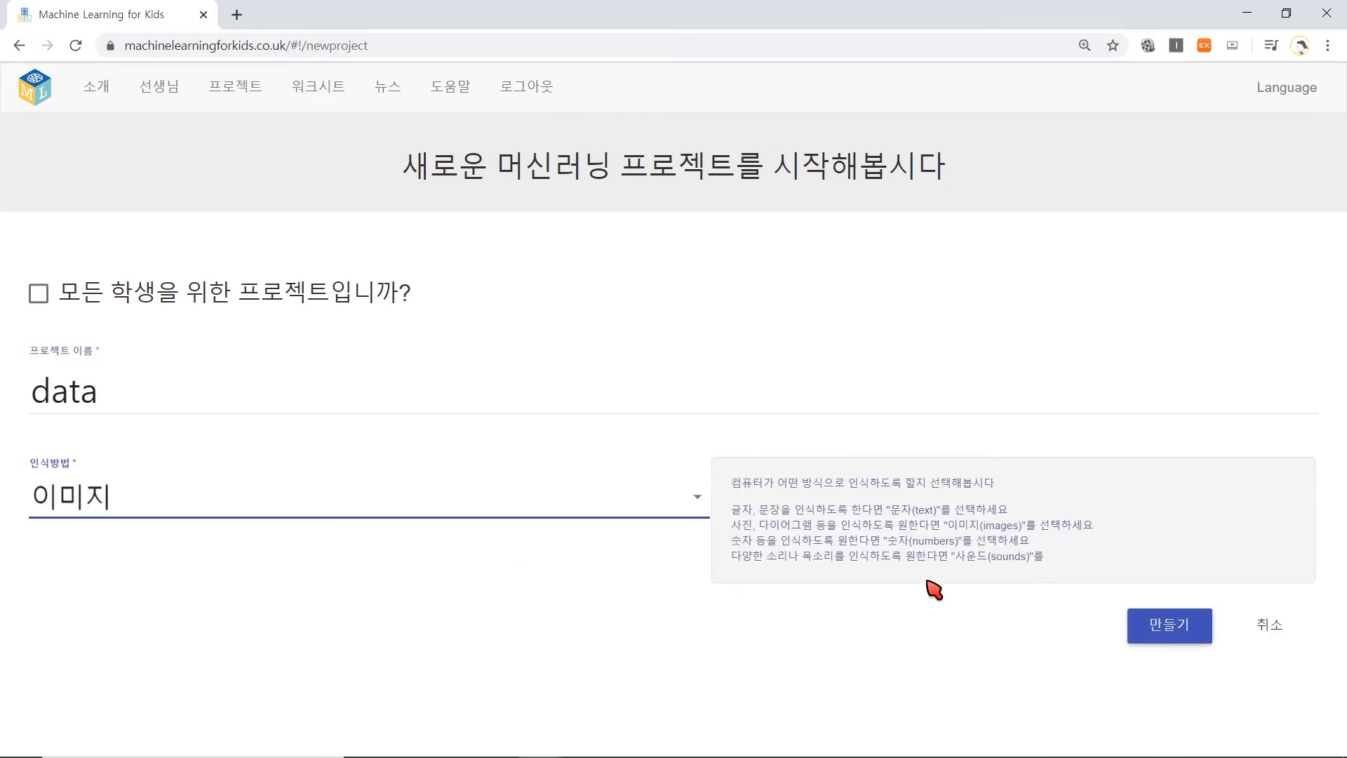
click(1183, 630)
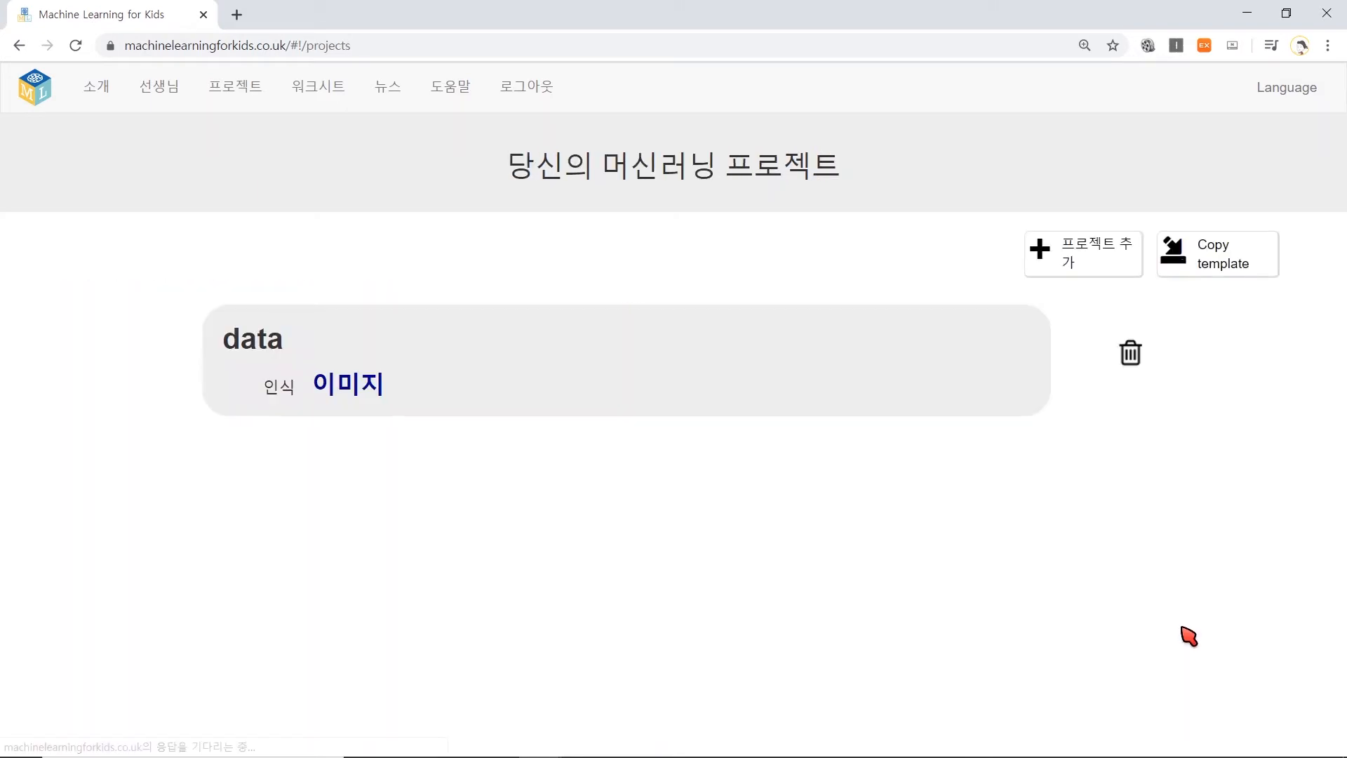
- Open the data project's training page and add a label named "citrus"
click(270, 351)
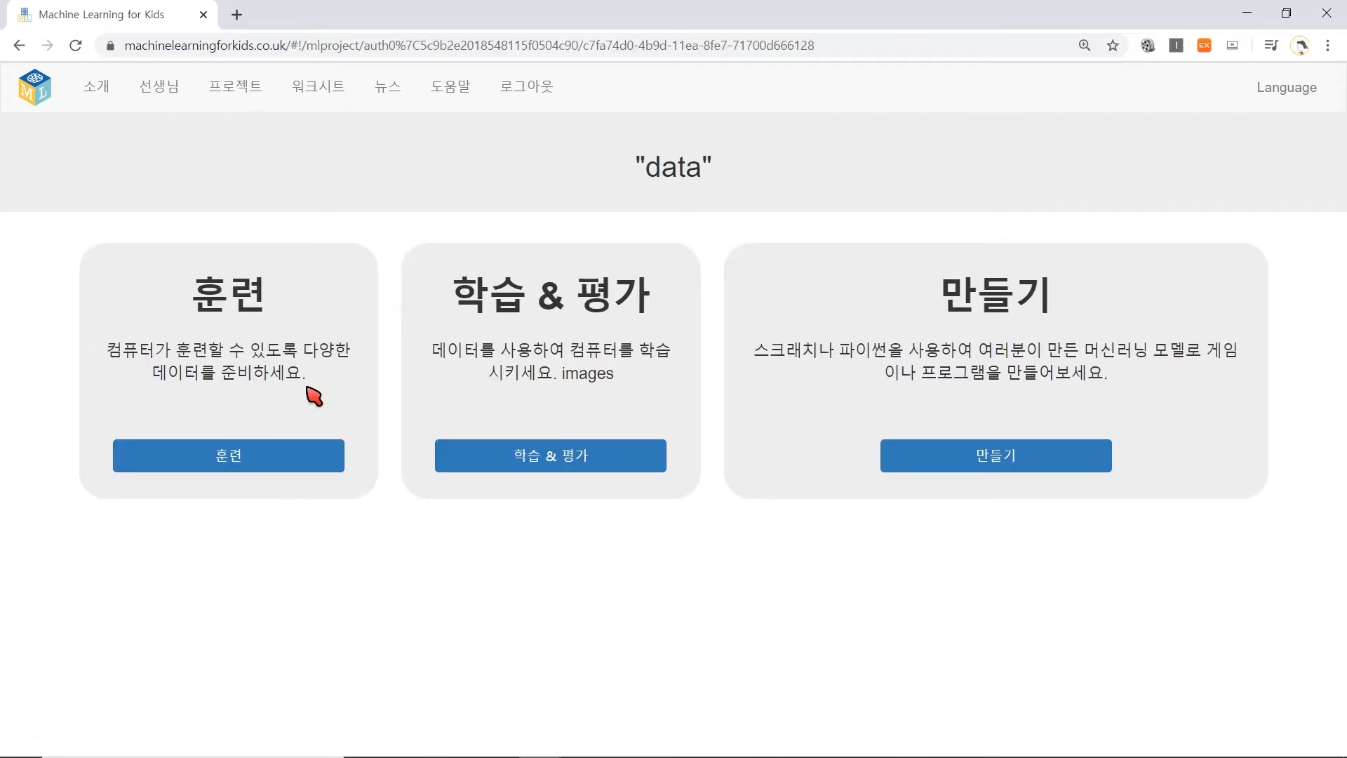
click(239, 457)
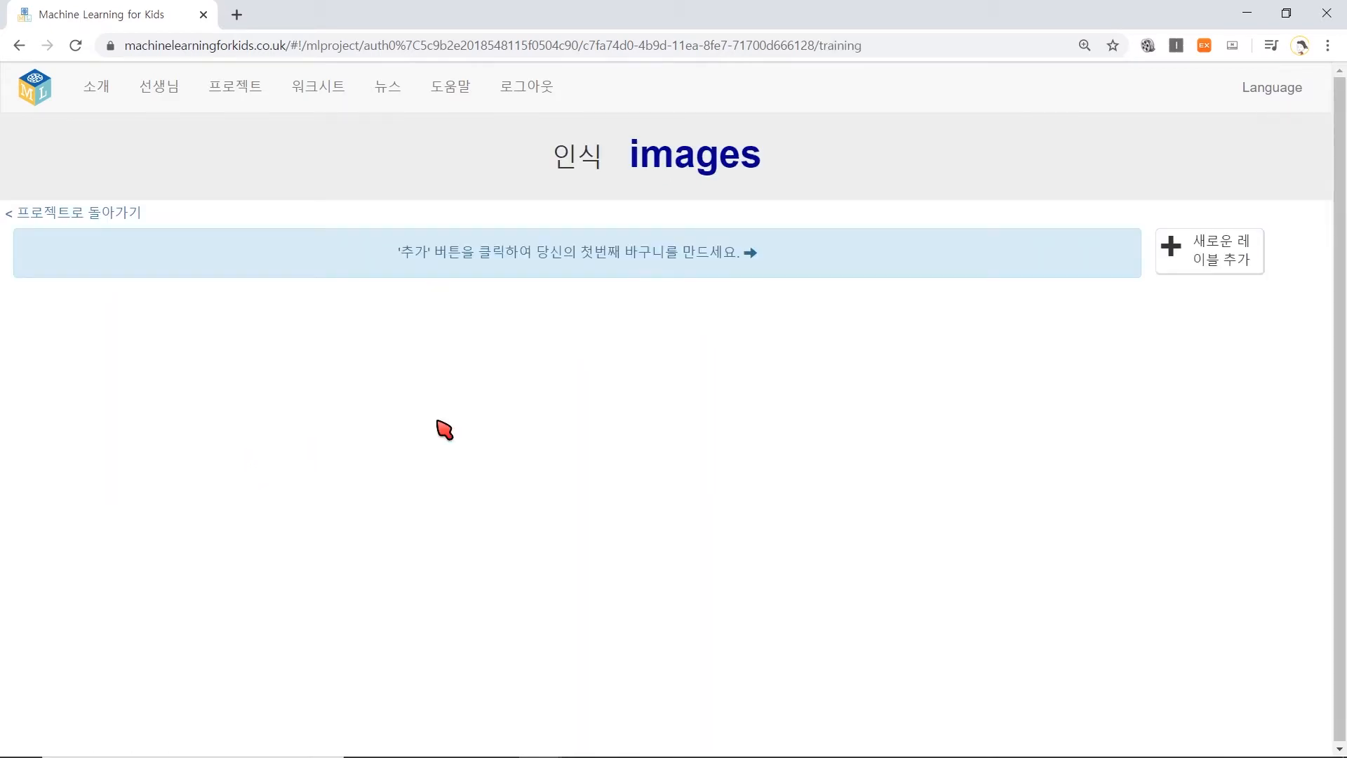
click(1221, 274)
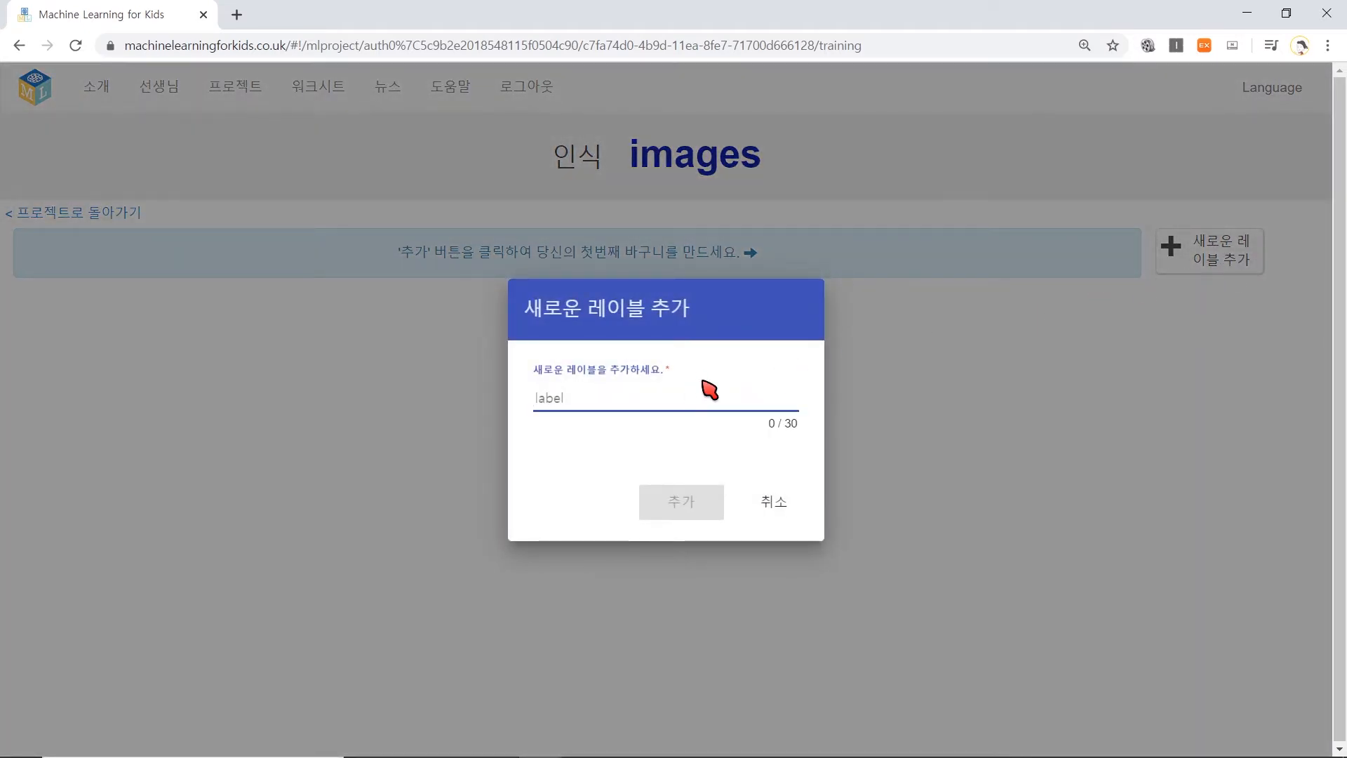
text(ci)
text(ty)
key(Return)
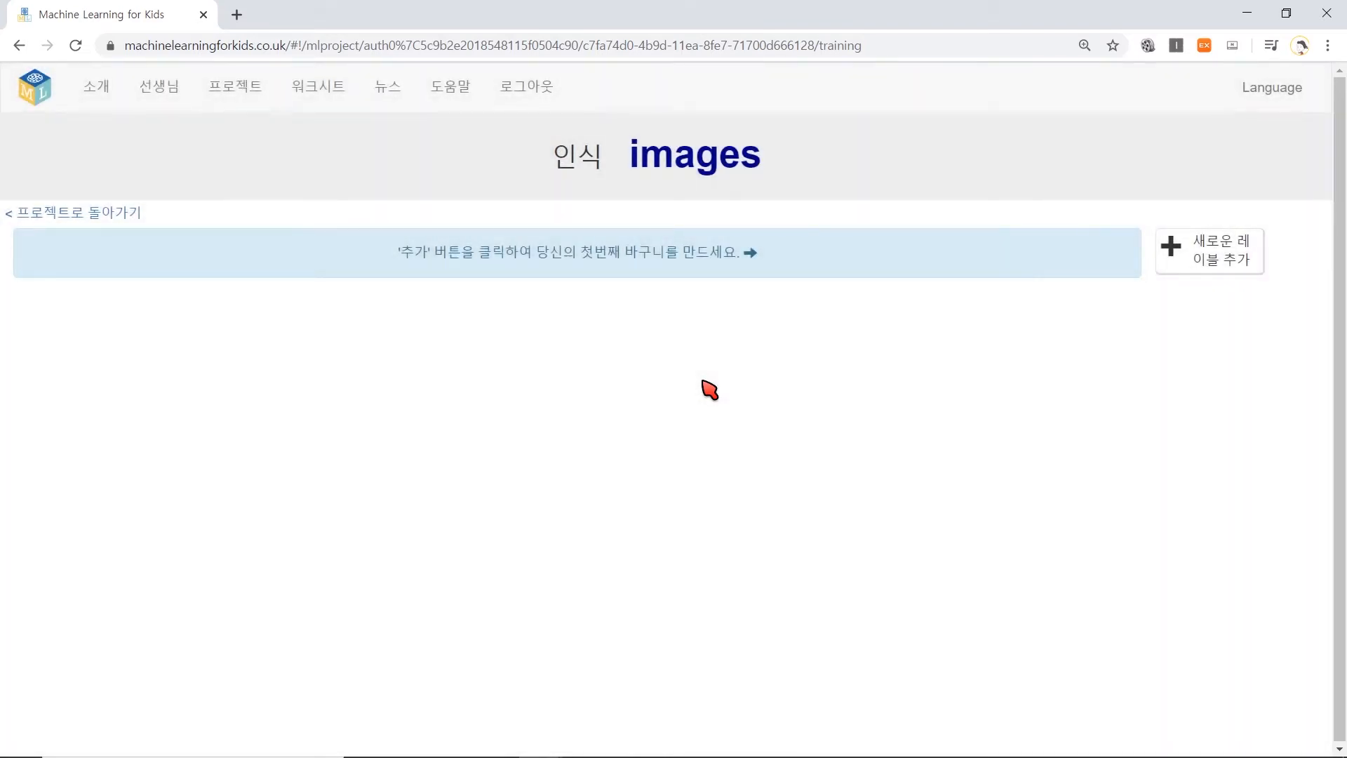
- Add a second training label named "omegi"
click(1181, 264)
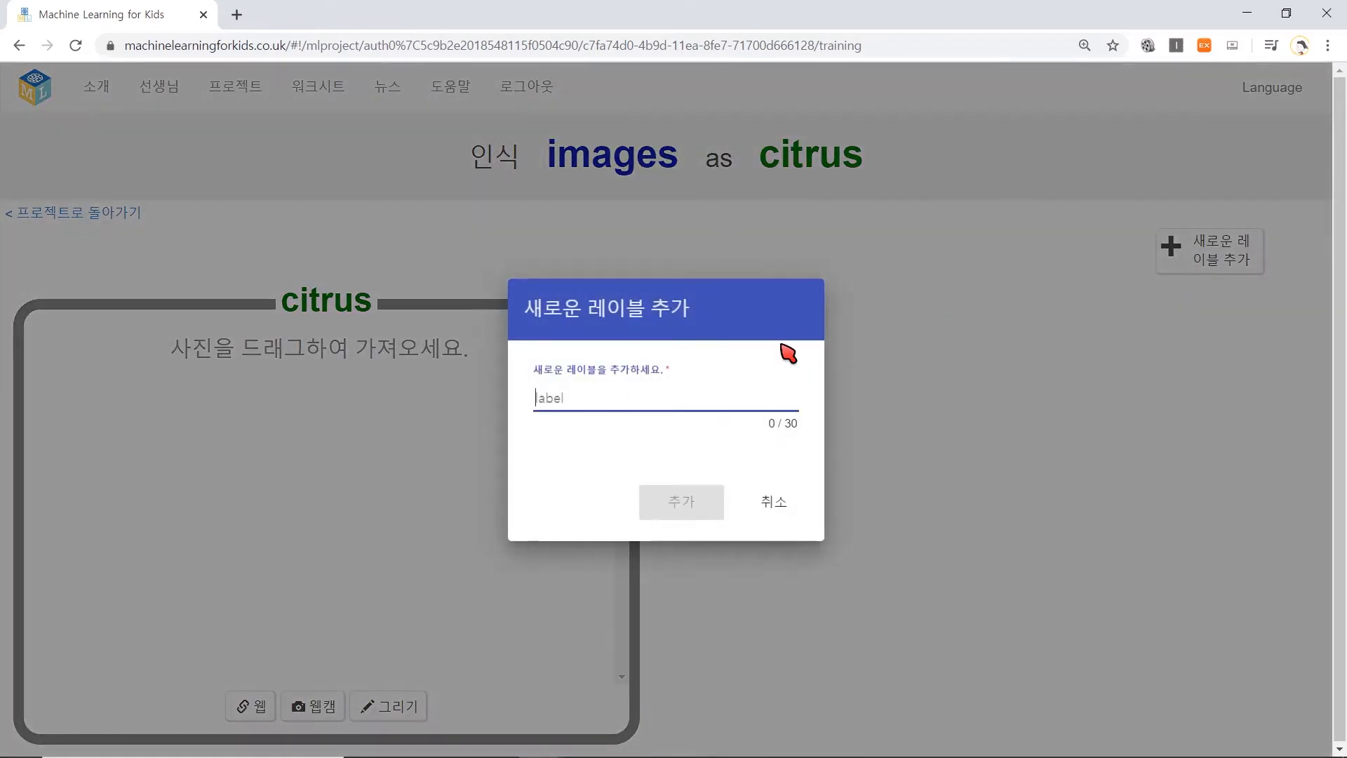
text(orange)
key(Return)
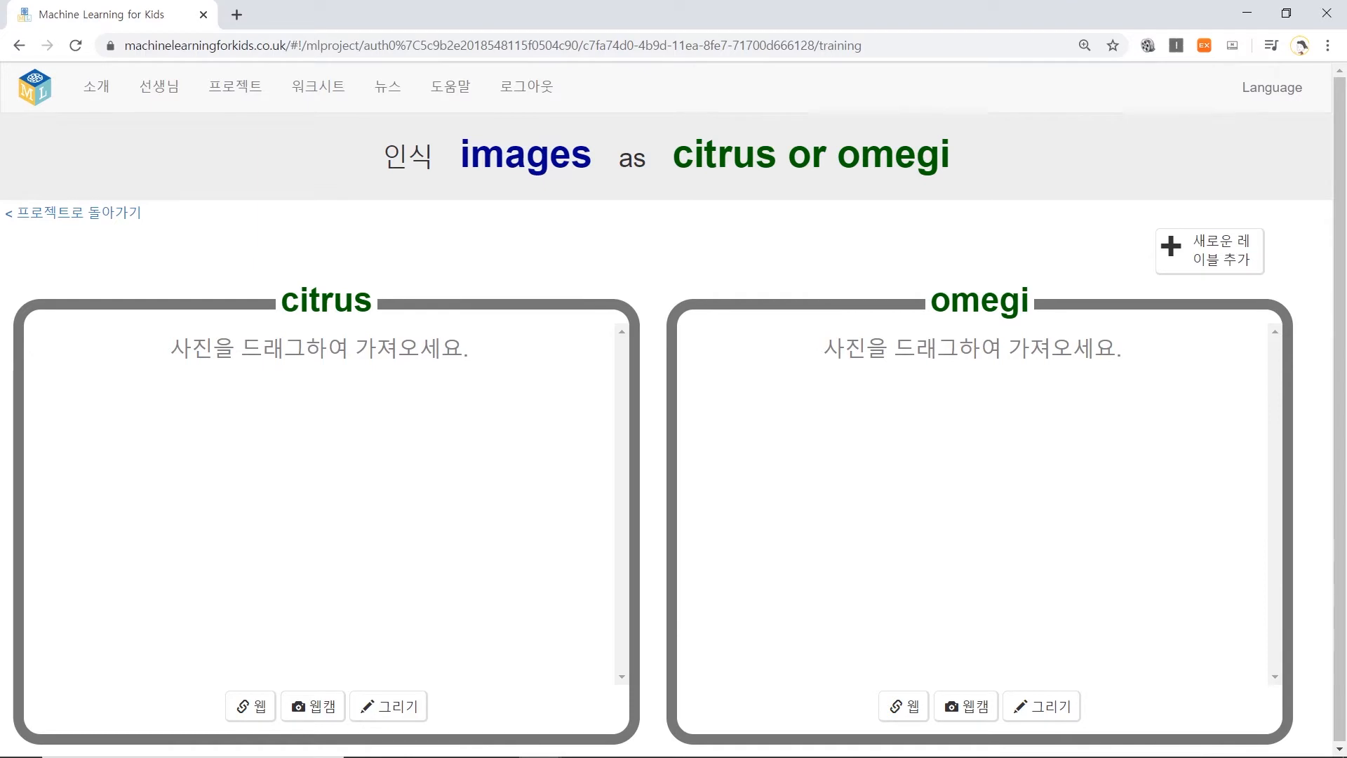
- Fill the citrus label with the ten citrus training photos from the image folder
drag(1346, 542, 354, 447)
drag(1346, 512, 268, 390)
drag(1346, 491, 463, 371)
drag(1346, 368, 603, 368)
drag(1346, 503, 488, 509)
drag(1346, 500, 543, 502)
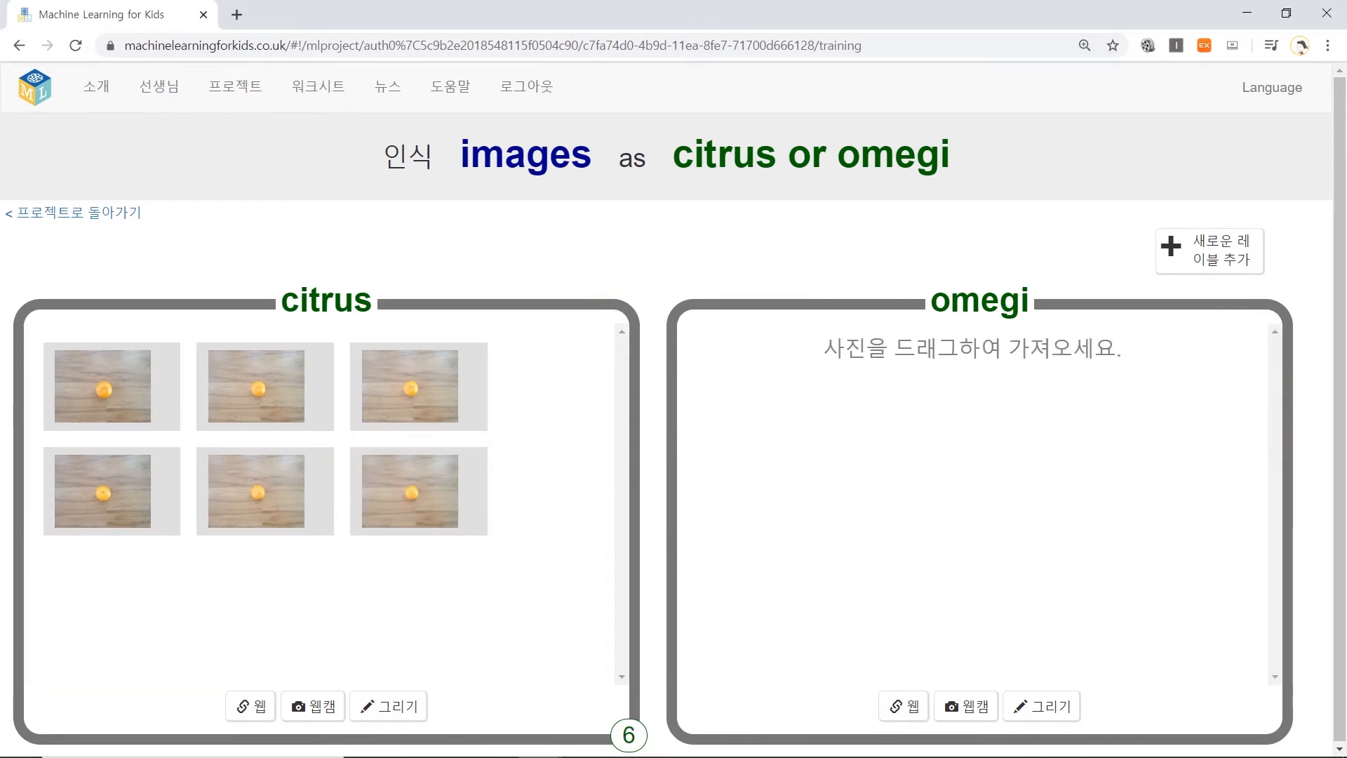
drag(1346, 499, 349, 568)
drag(1346, 500, 535, 637)
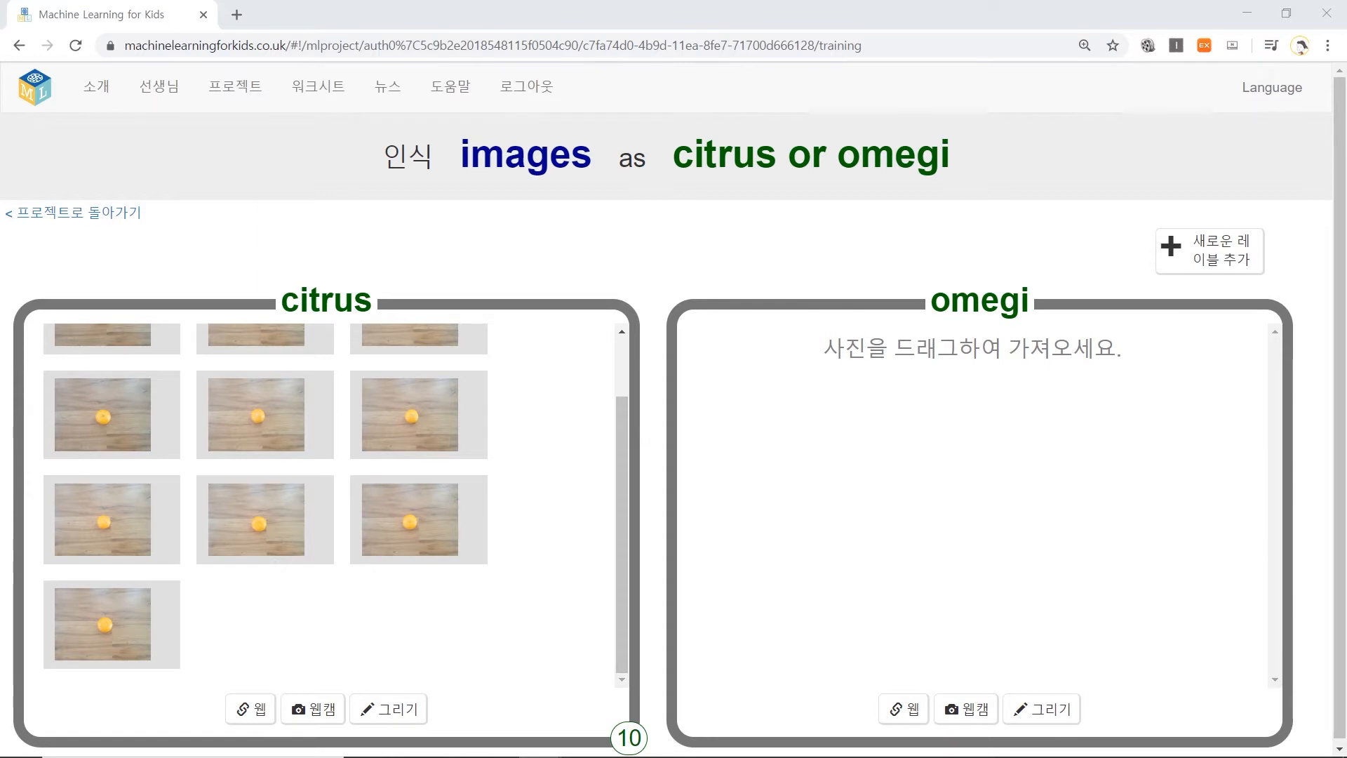
- Fill the omegi label with the ten omegi training photos from the image folder
drag(1346, 510, 765, 597)
drag(1346, 505, 1206, 477)
drag(1346, 498, 1188, 474)
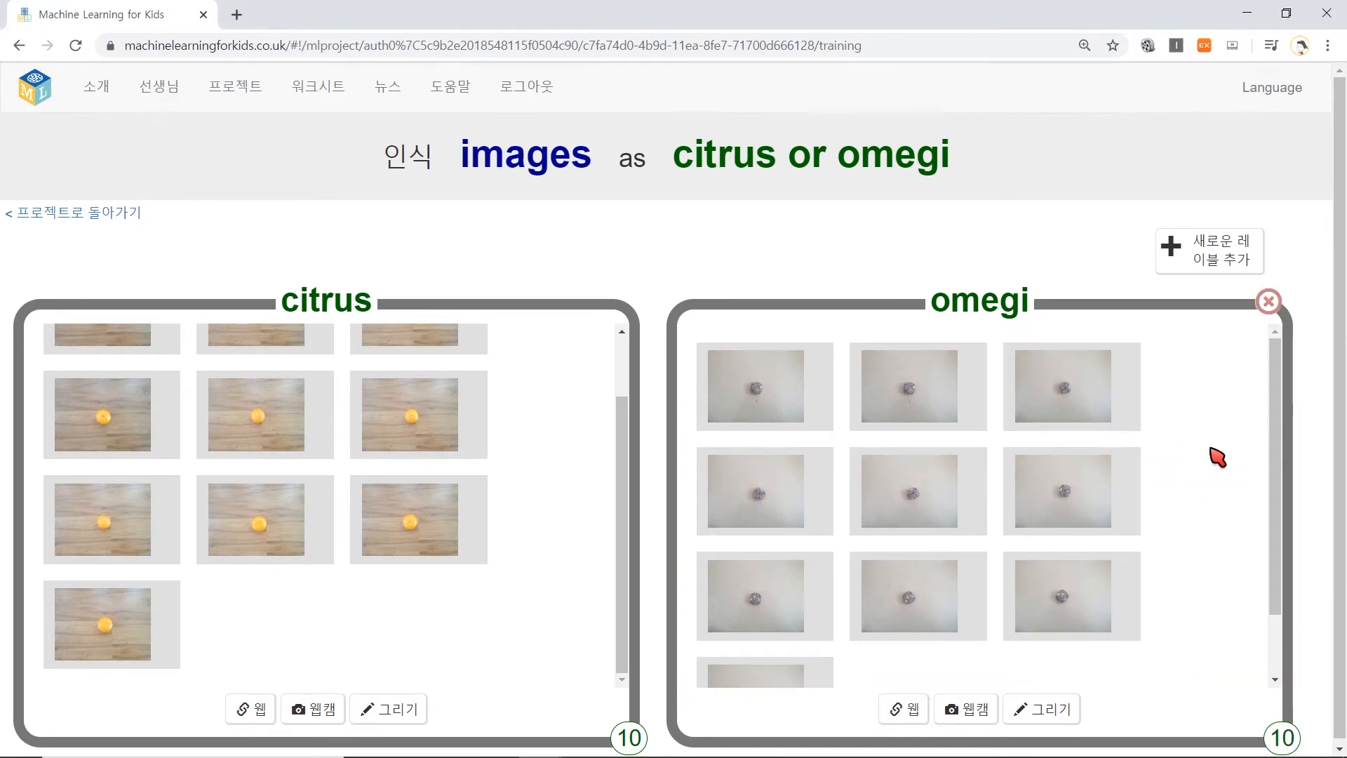
scroll(1218, 458, down, 1)
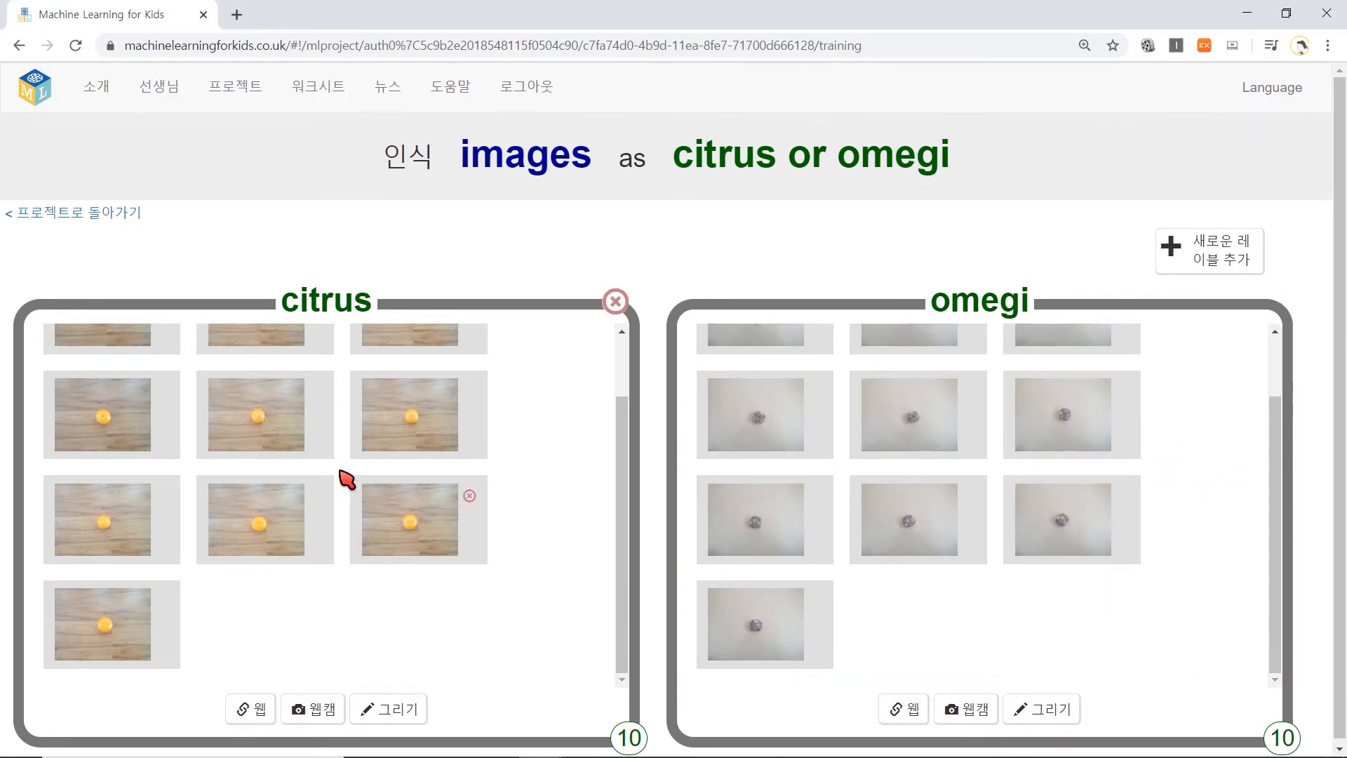
- Return to the project and train a new machine learning model with the collected citrus and omegi images
click(105, 213)
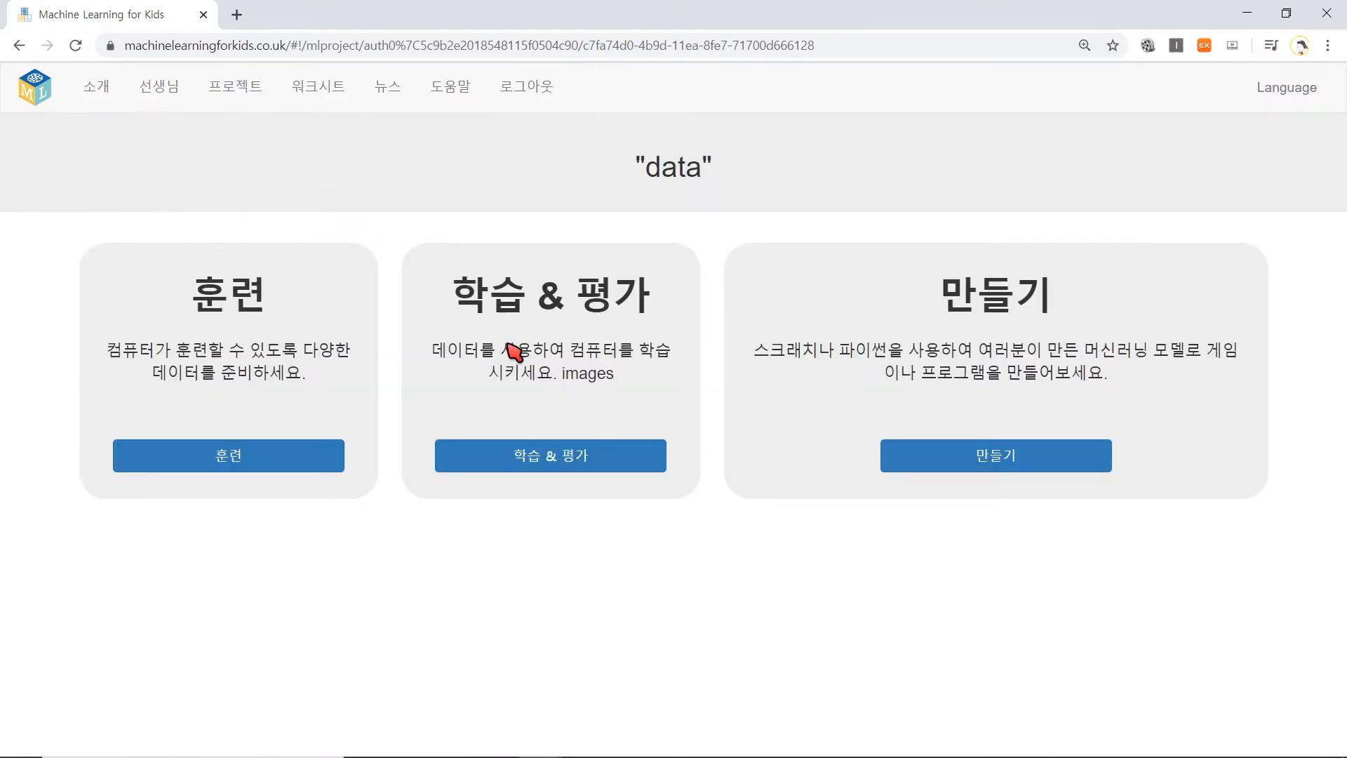
click(528, 458)
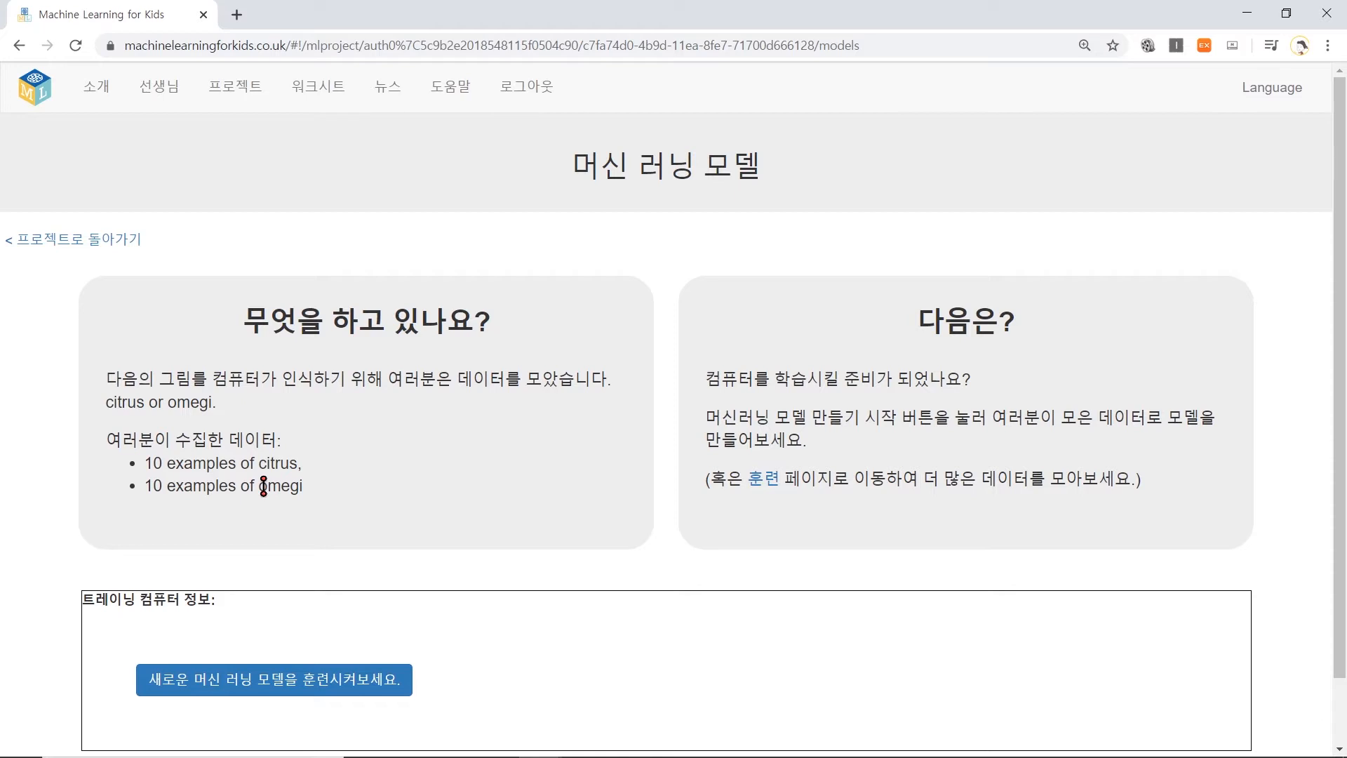
click(298, 684)
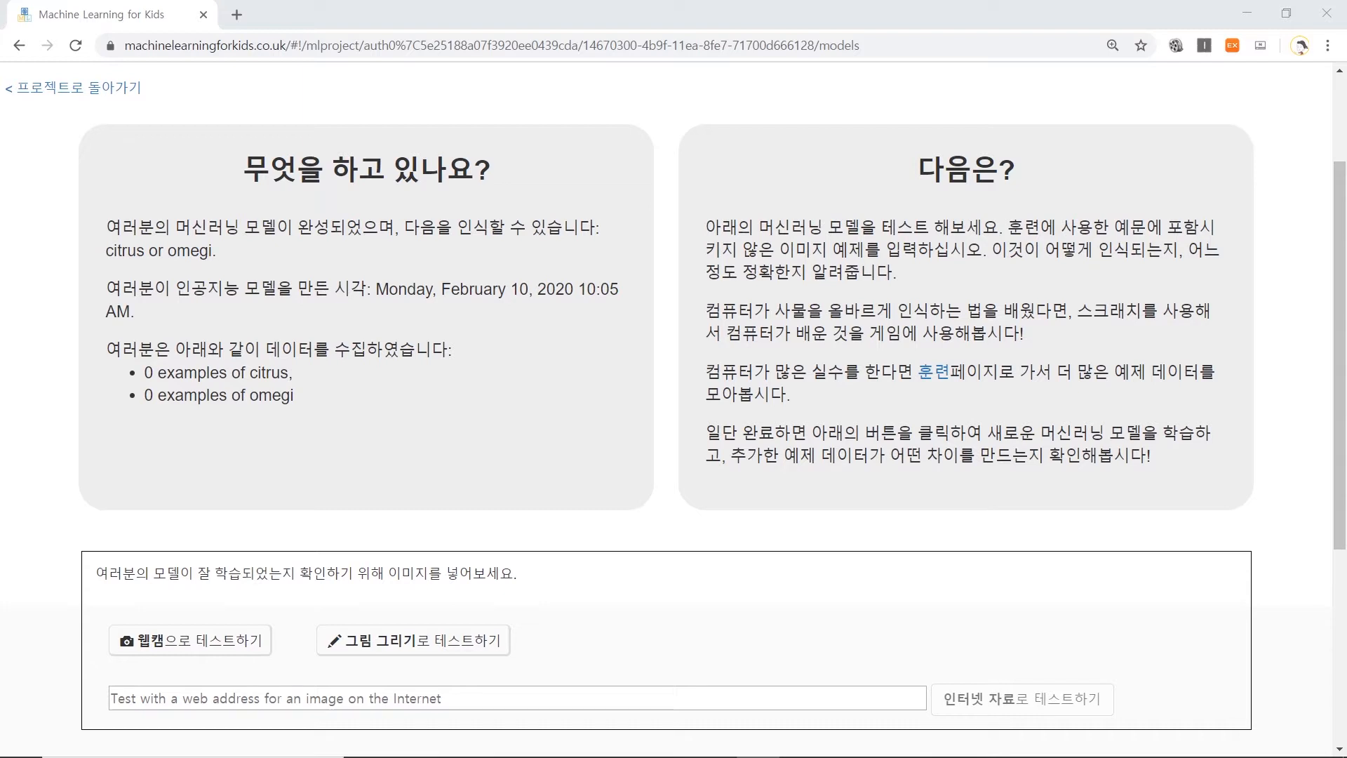
- Return to the project and open Scratch 3 to make a program with the trained model
click(91, 93)
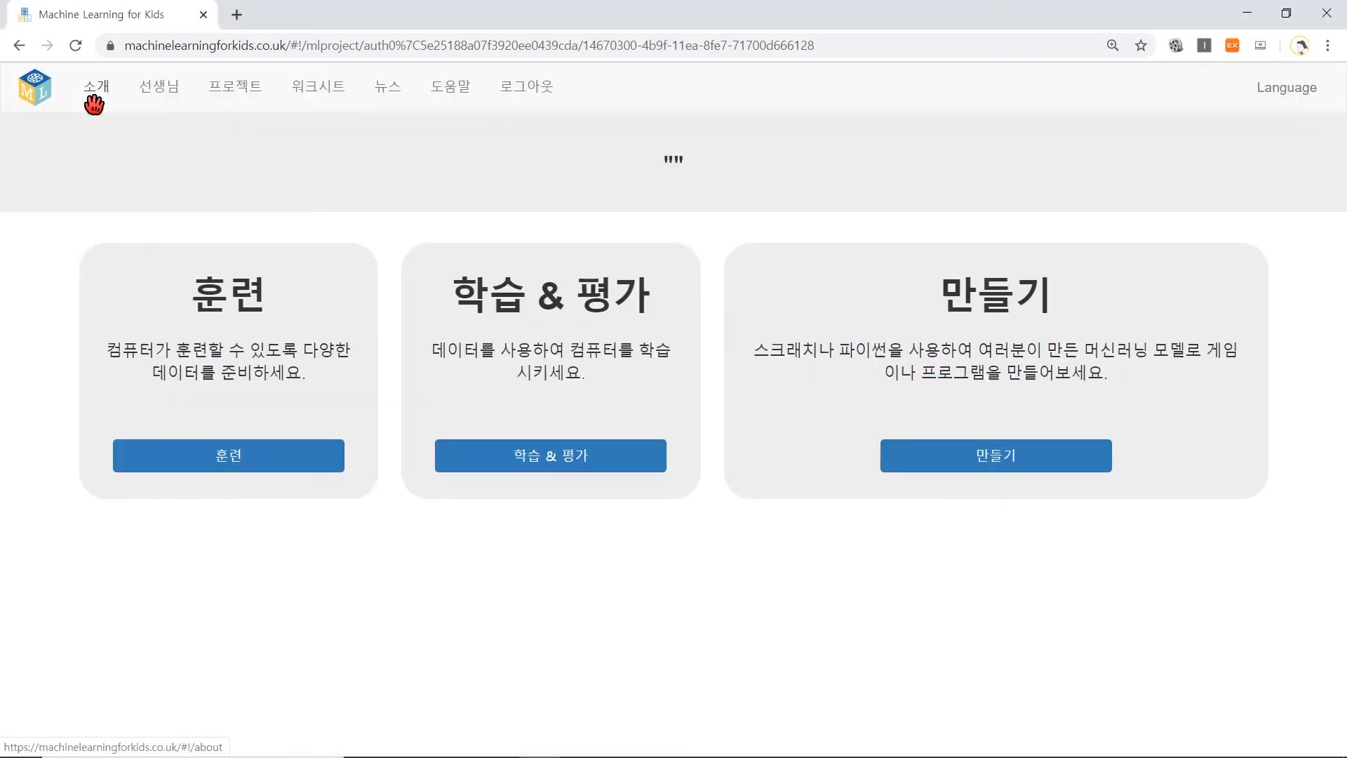
click(990, 449)
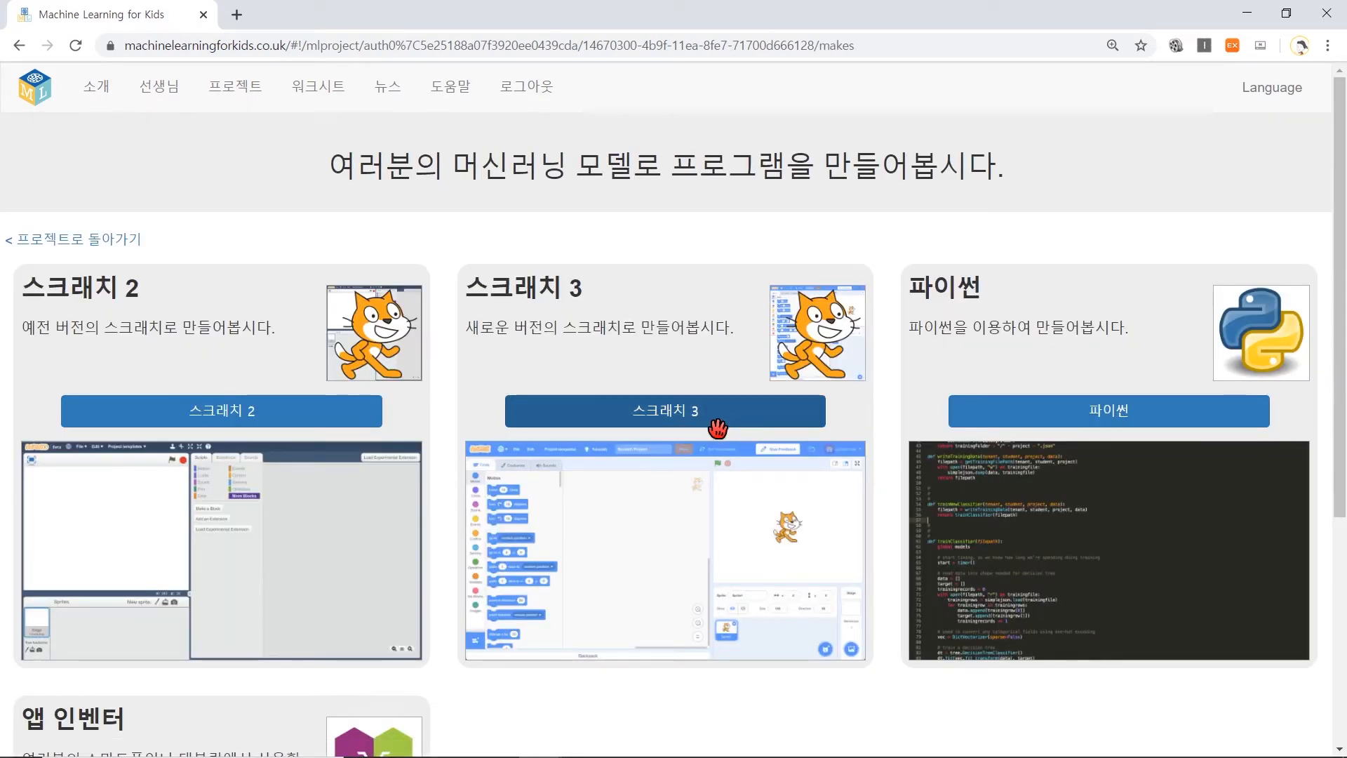
click(718, 421)
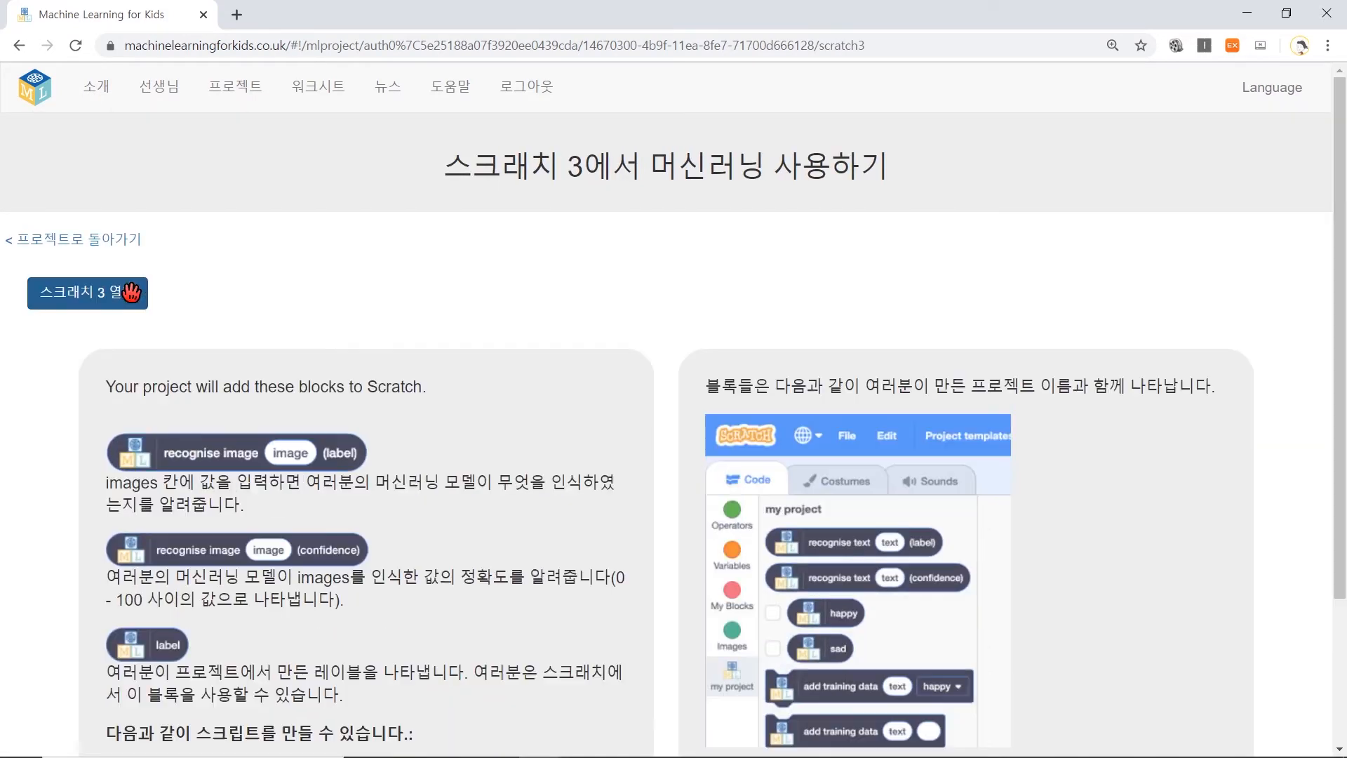
click(131, 293)
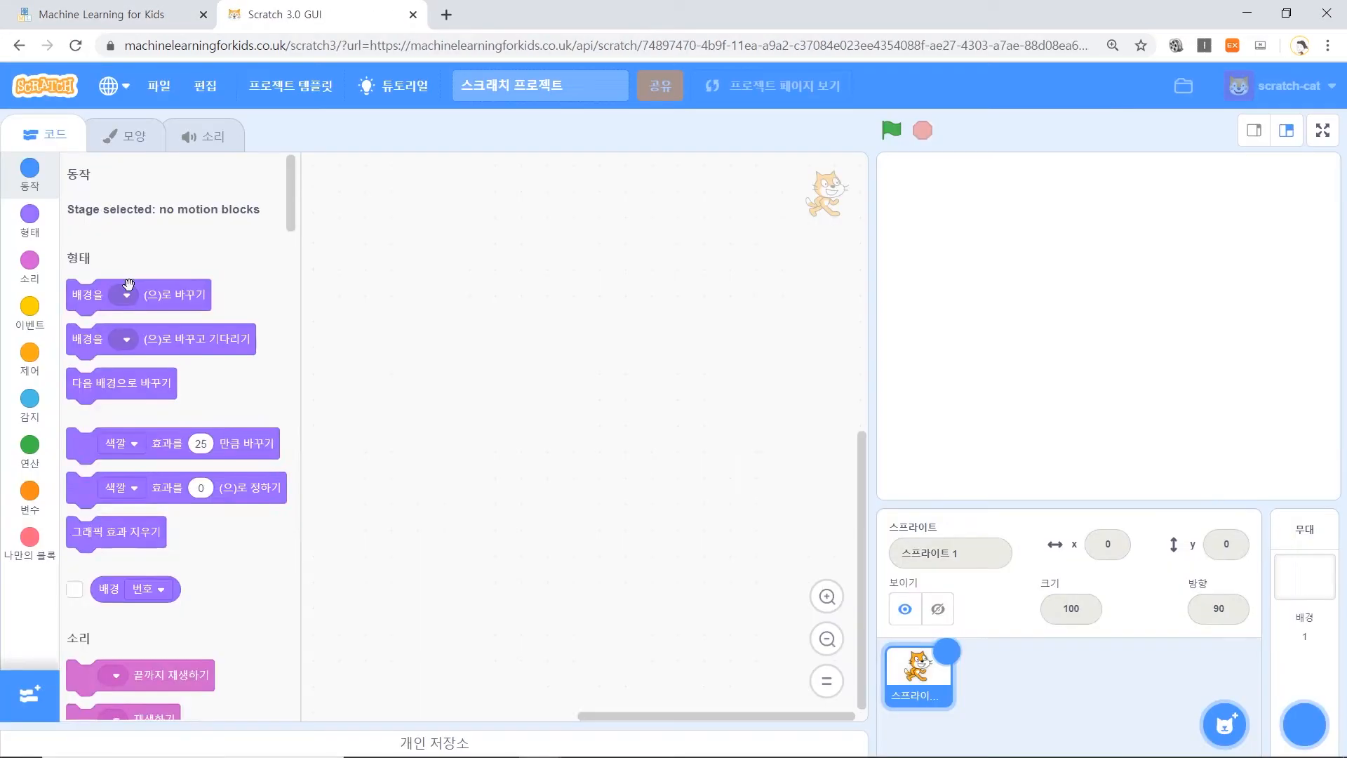
- Delete the default cat sprite and upload test_citrus01.jpg as a new sprite
click(946, 652)
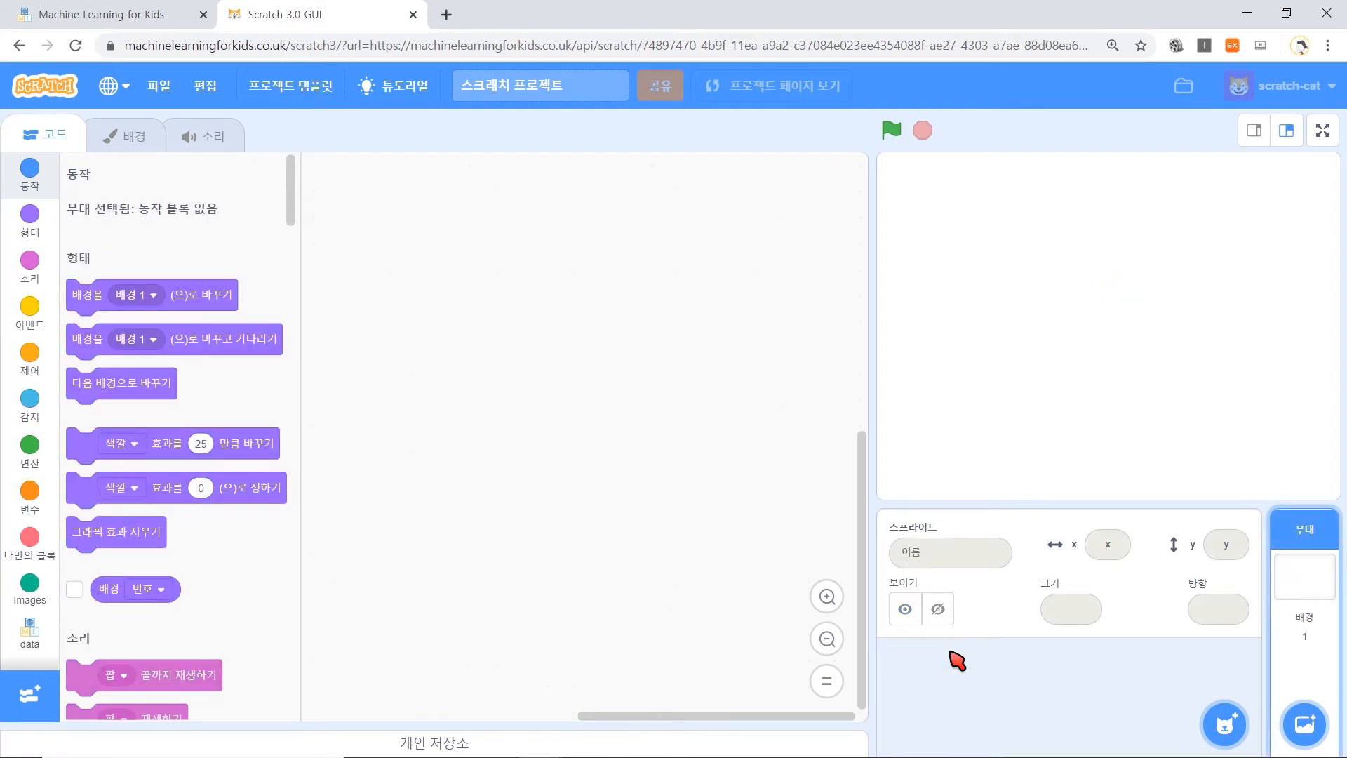
mouse_move(1224, 722)
click(1227, 587)
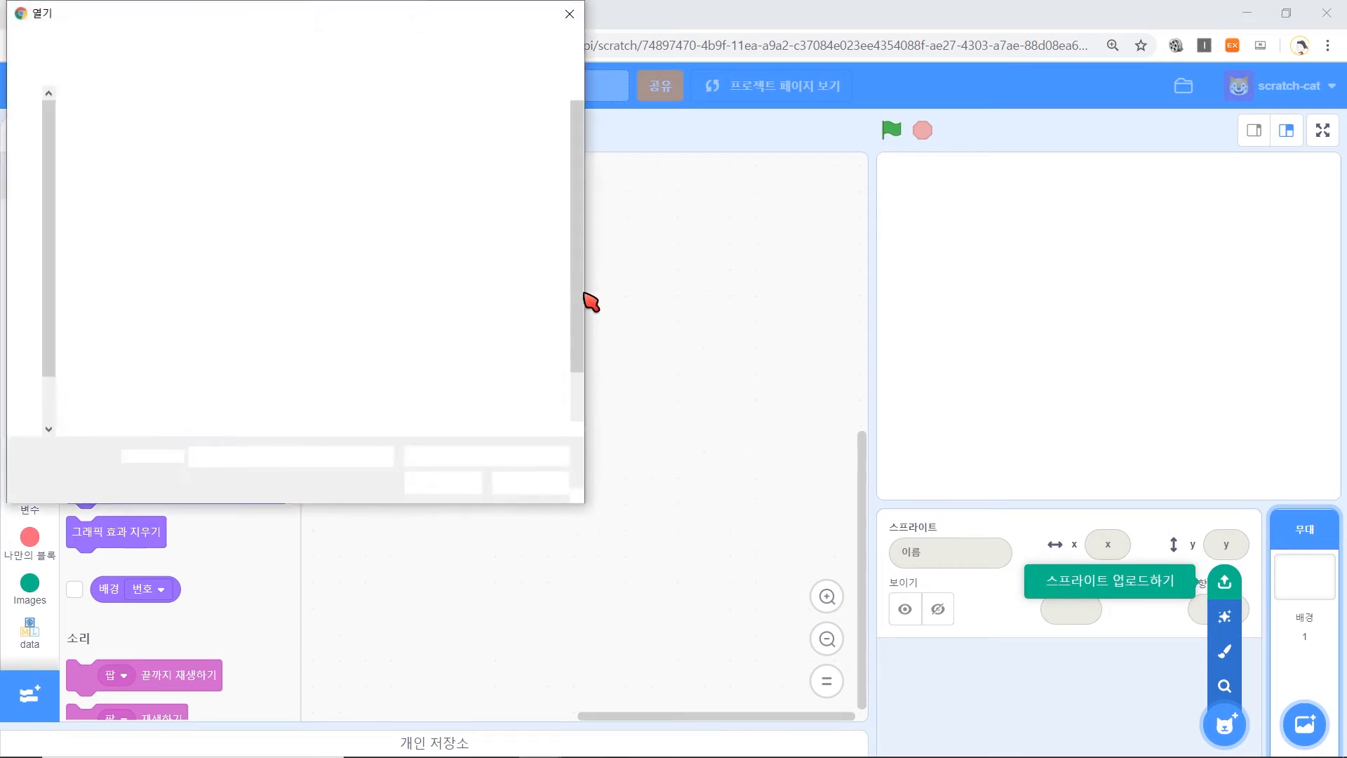
click(115, 387)
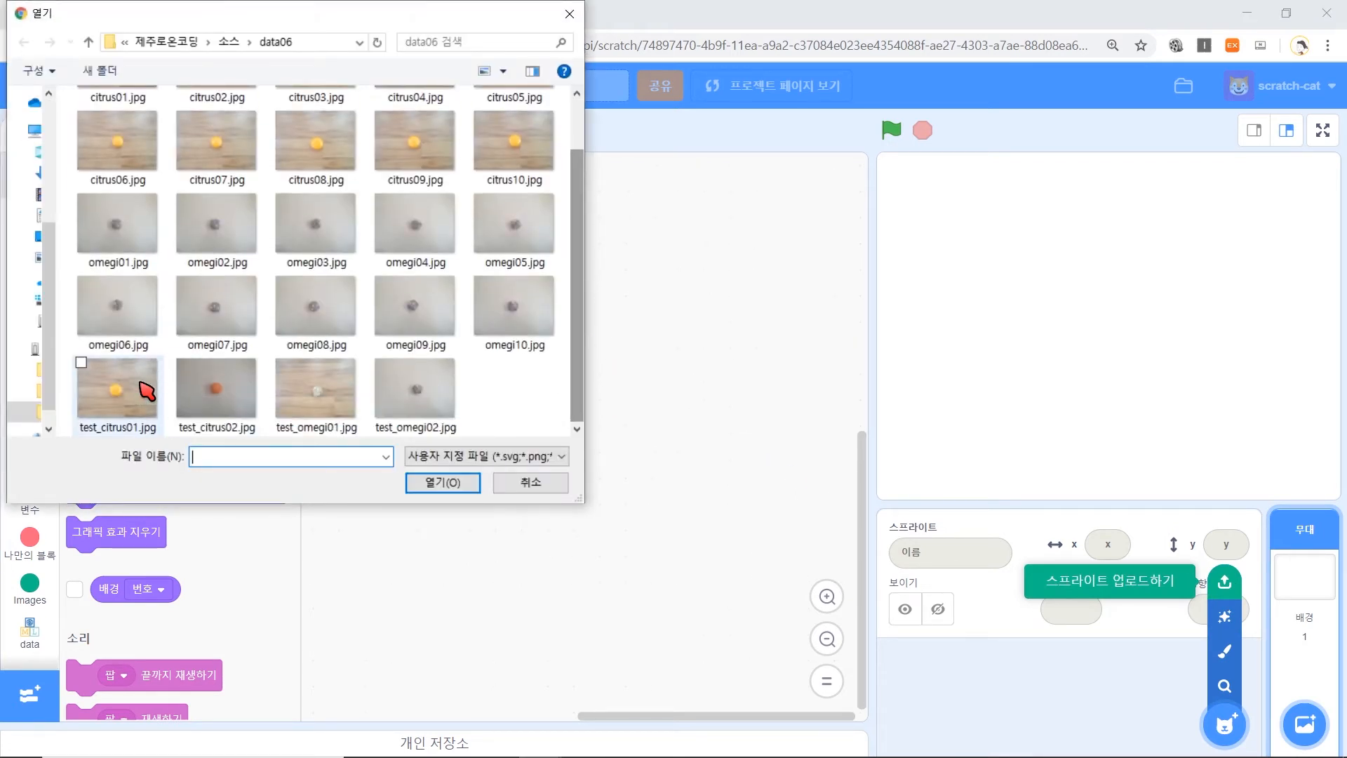
click(421, 483)
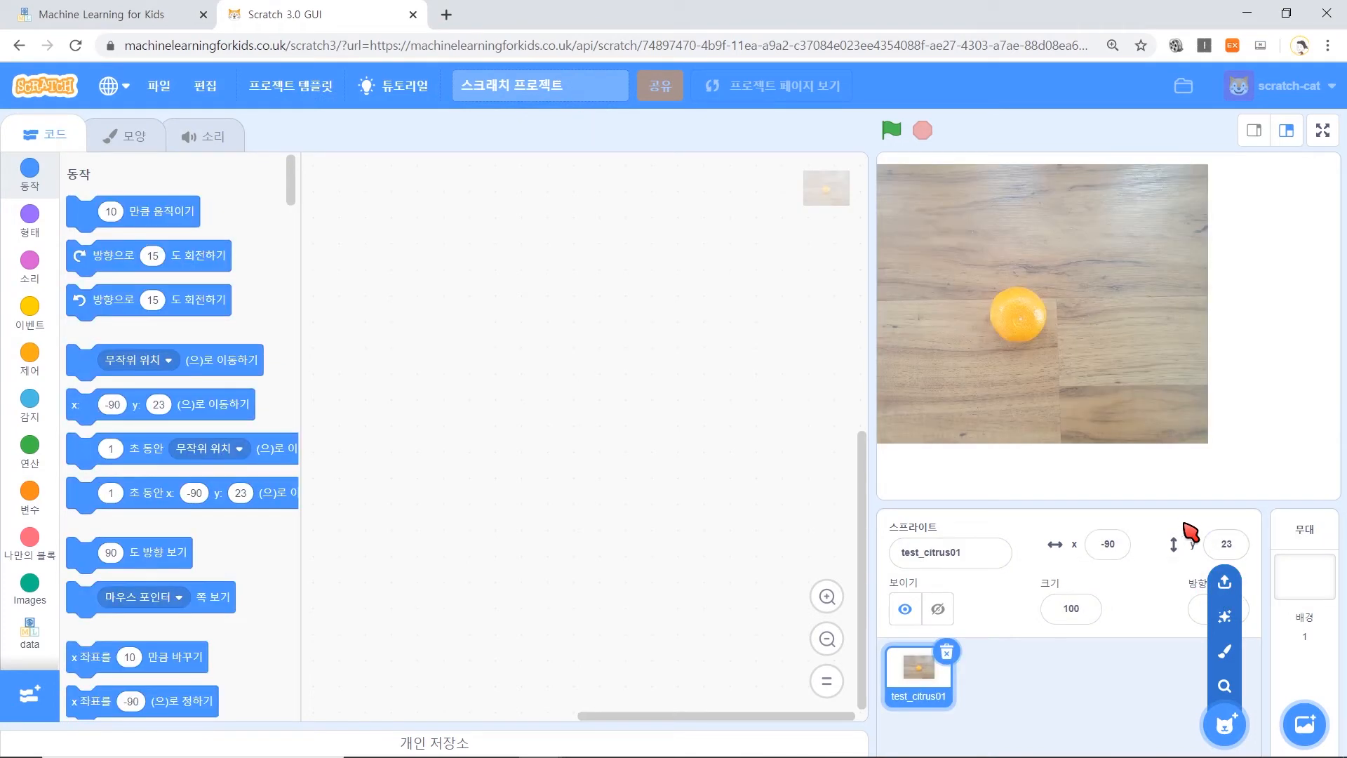
- Set the test_citrus01 sprite's size to 30 and move it to about x -155, y 44 on the stage
click(1081, 607)
text(30)
key(Return)
drag(1021, 325, 963, 314)
- Upload test_omegi02.jpg as a second sprite and set its size to 30
mouse_move(1221, 724)
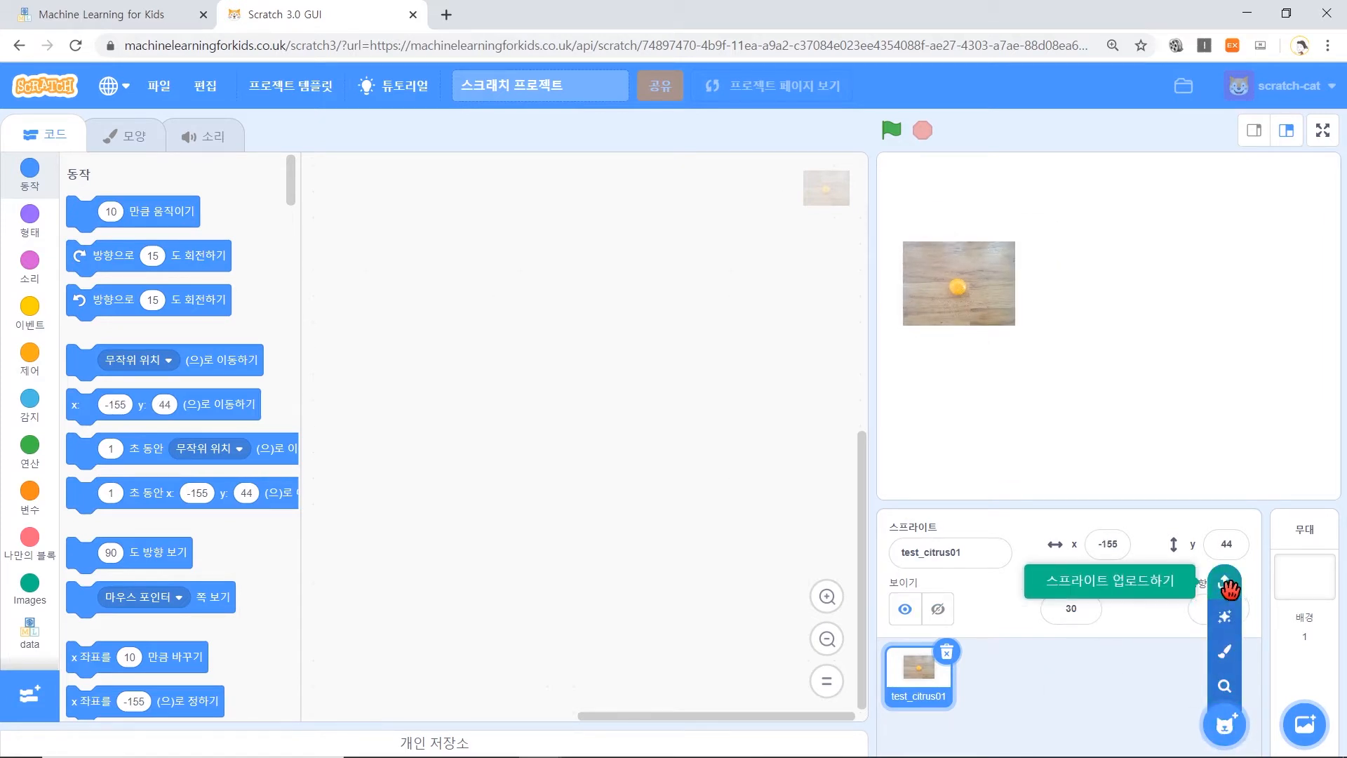
click(1235, 578)
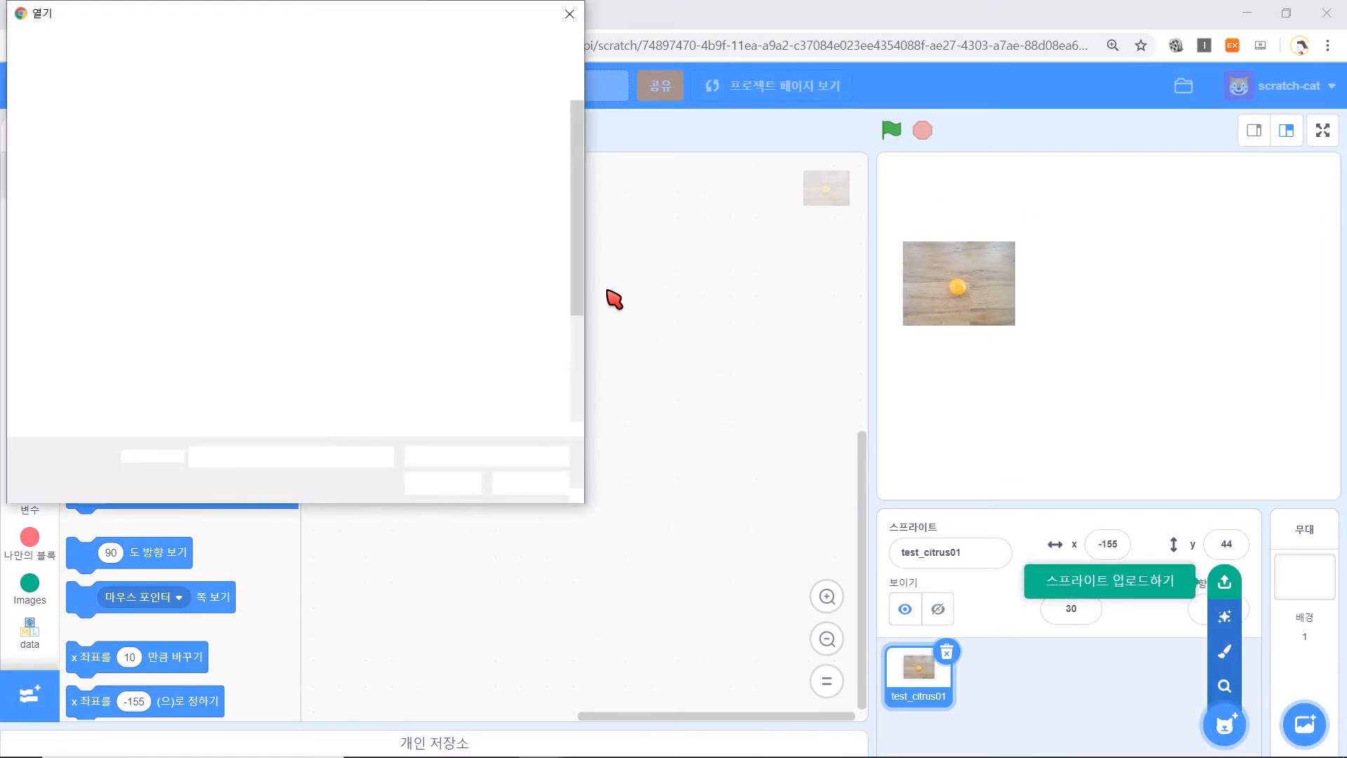
scroll(571, 382, down, 2)
click(449, 387)
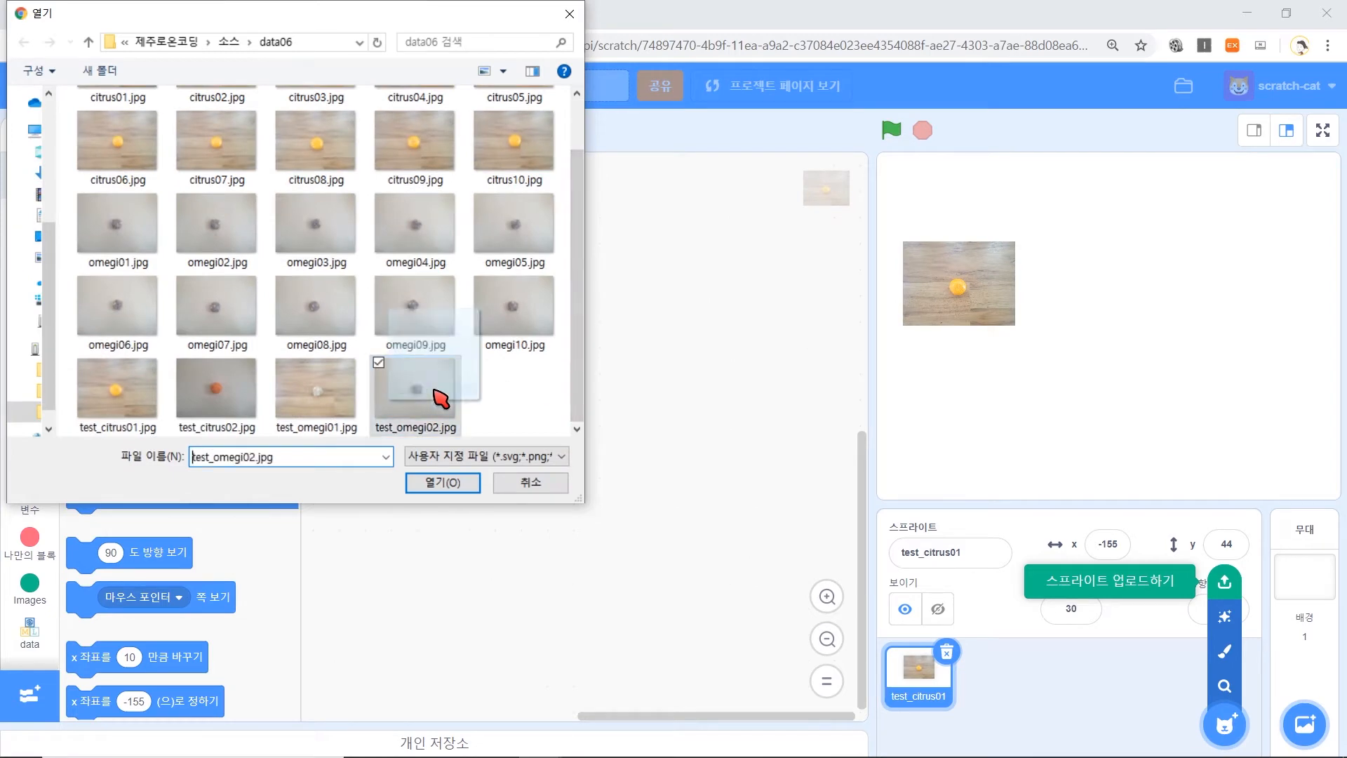
click(452, 481)
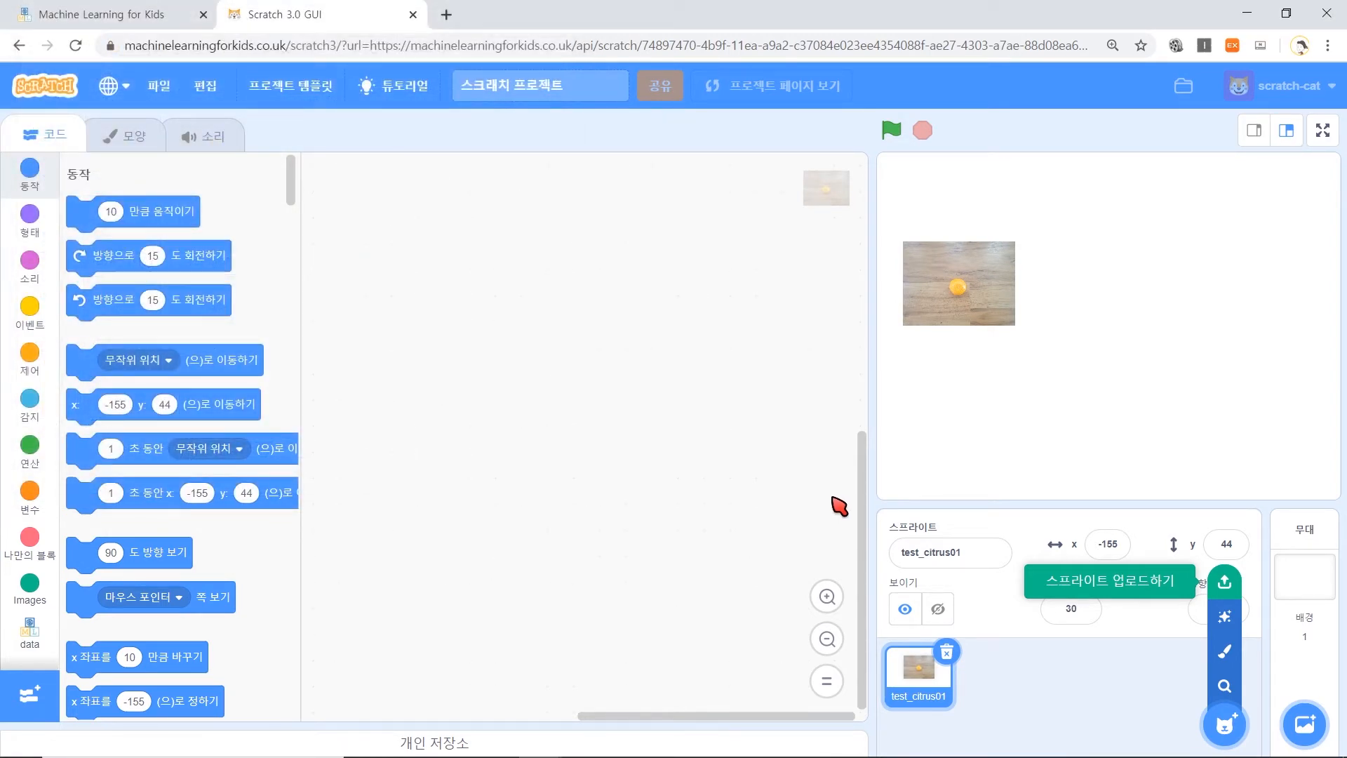
click(1071, 608)
text(30)
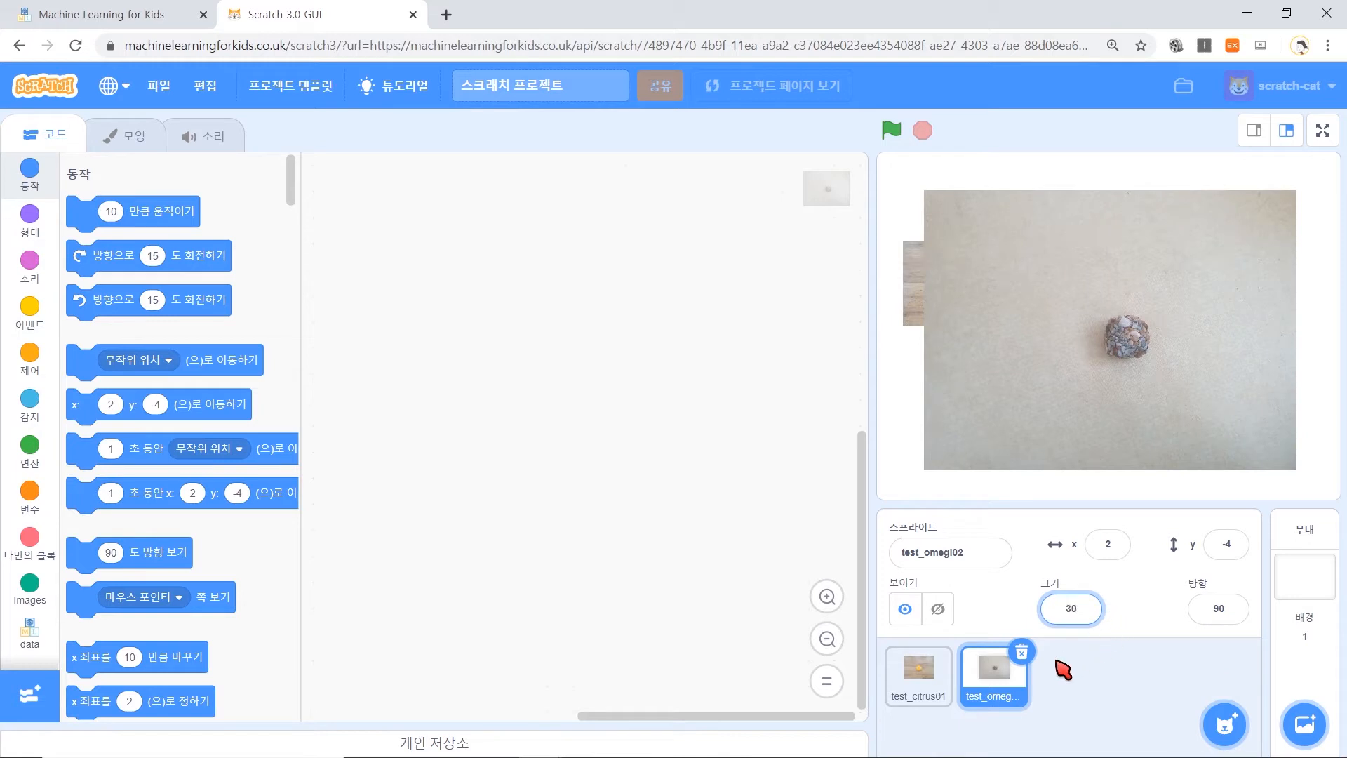
click(1108, 684)
- Place the test_omegi02 sprite at about x 150, y -106 and move the citrus sprite slightly higher on the stage
drag(1107, 351, 1249, 458)
drag(977, 285, 977, 250)
drag(1257, 437, 1258, 432)
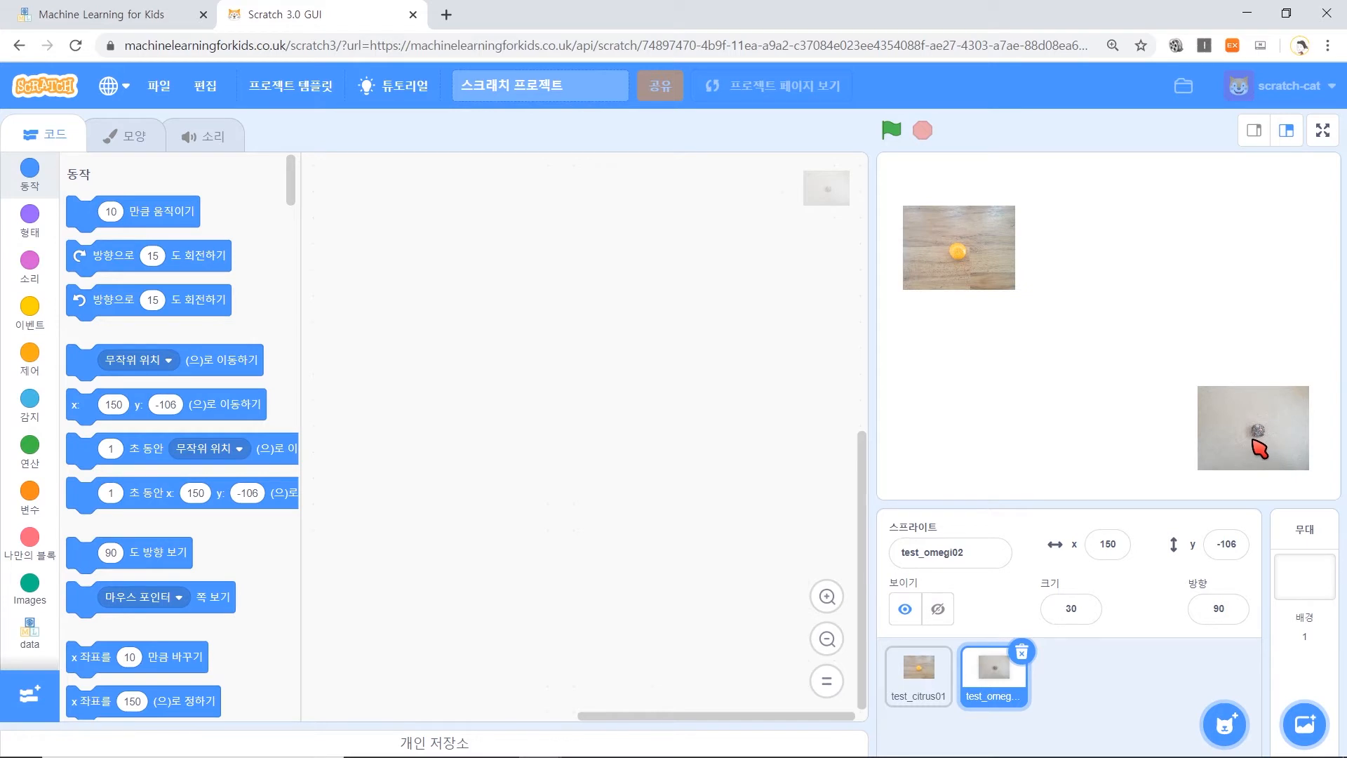
- Add a green flag event block and a separate image recognition (label) block to the test_omegi02 sprite's script area
click(29, 308)
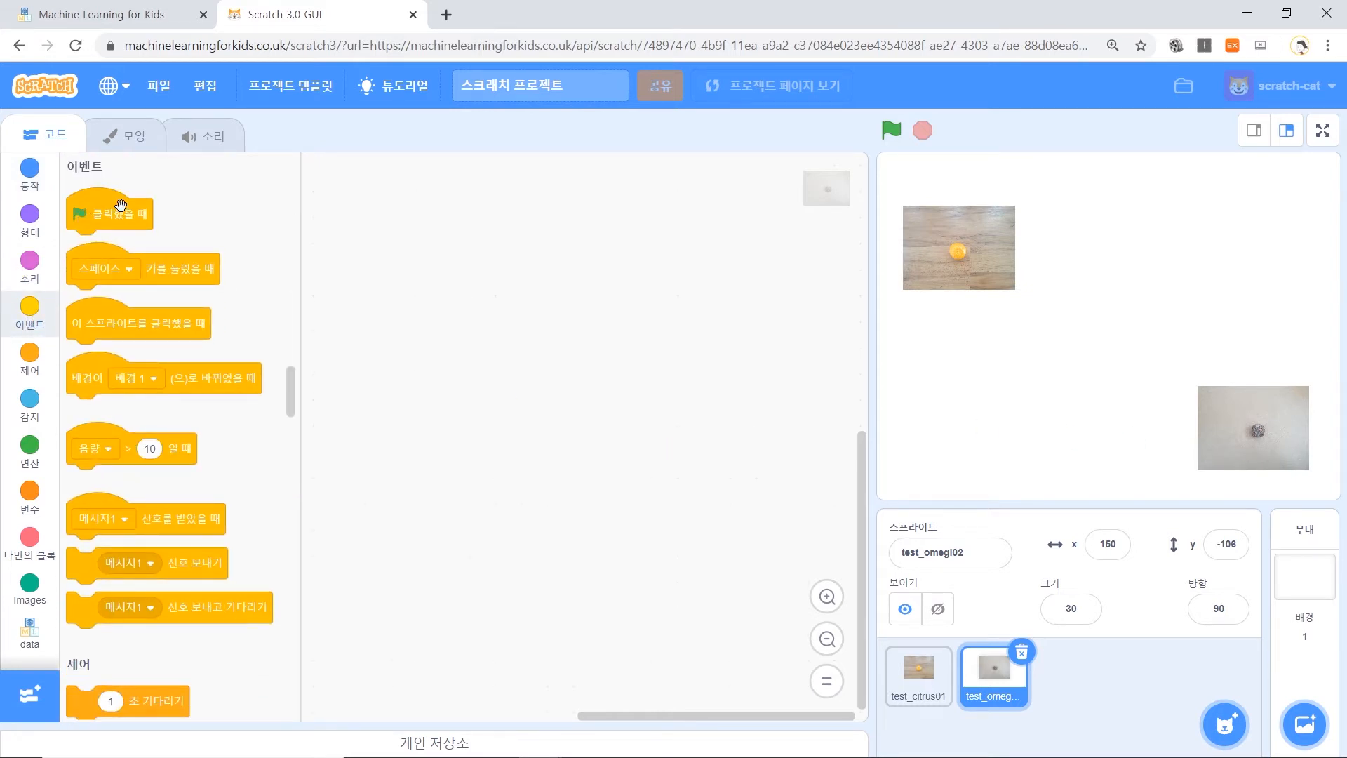
drag(81, 212, 356, 223)
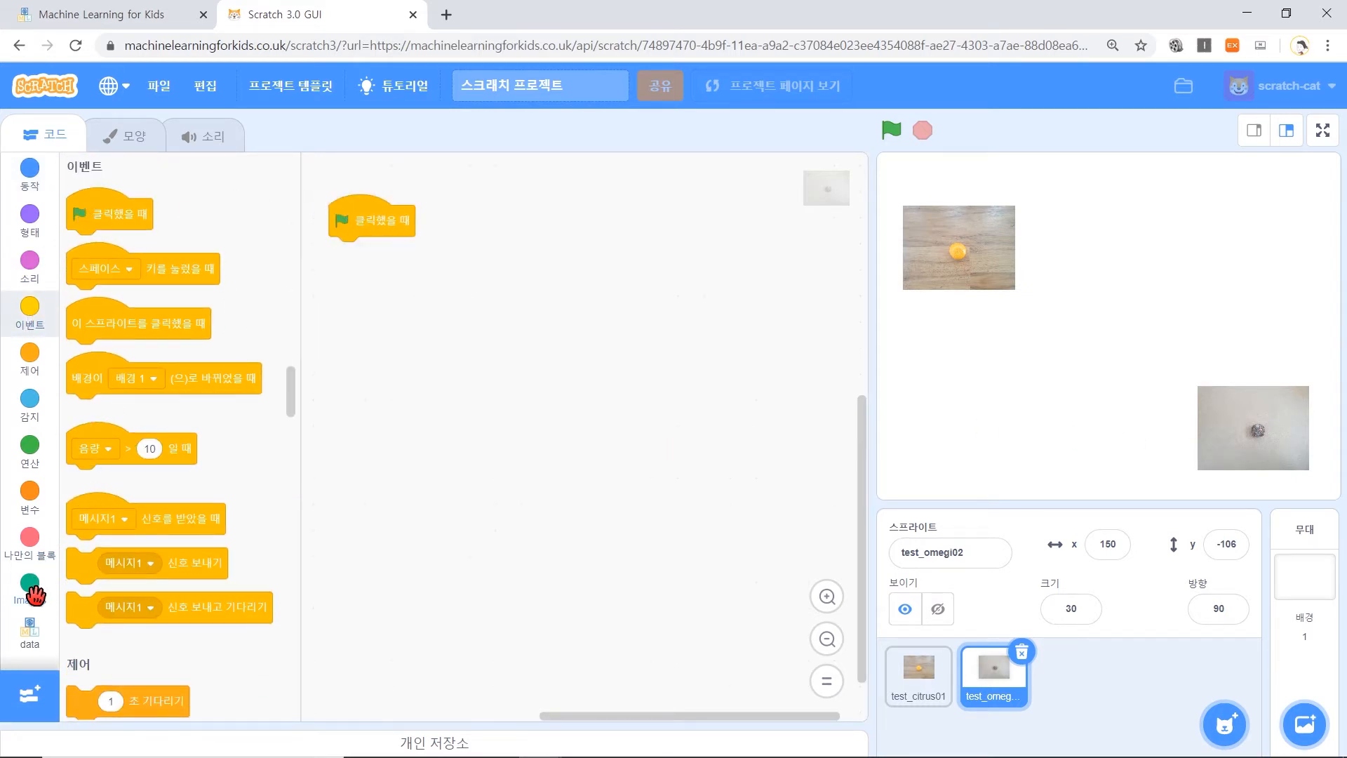
click(30, 628)
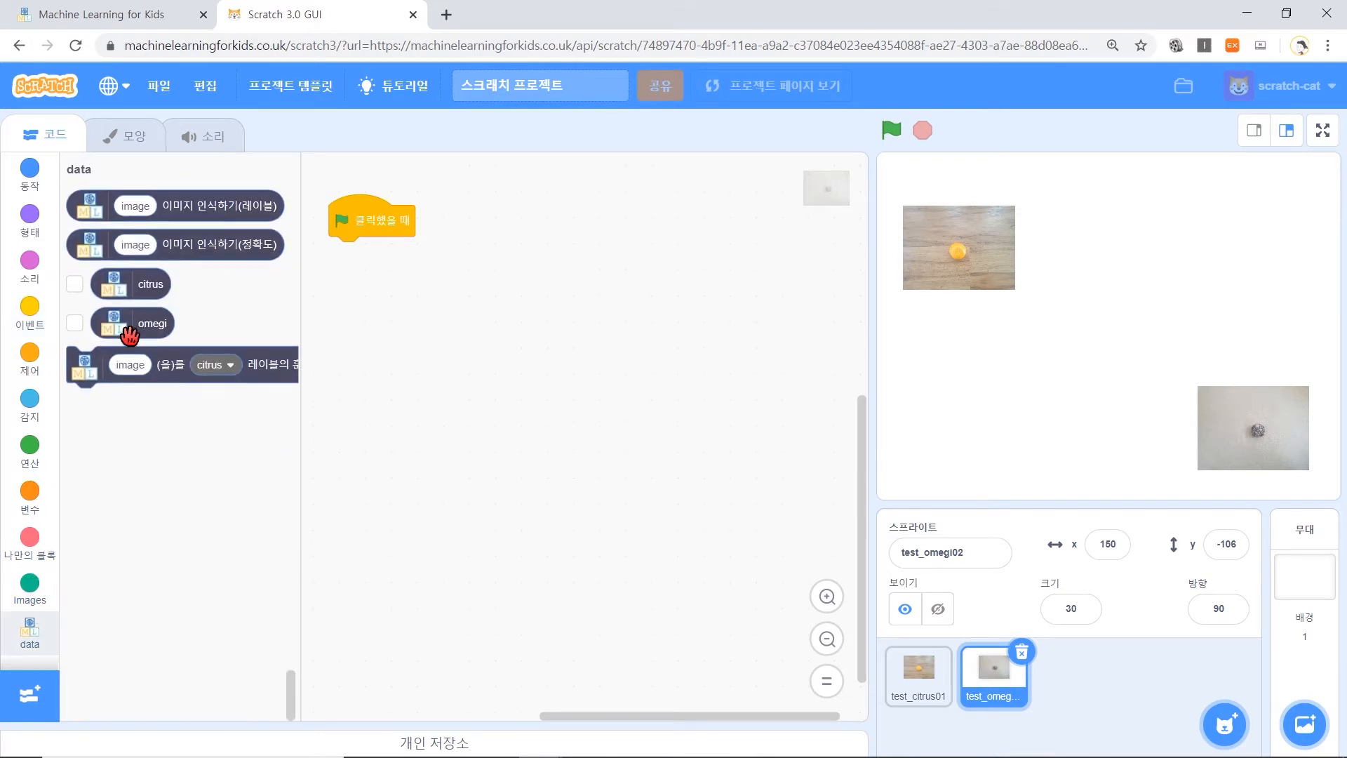
drag(206, 205, 575, 296)
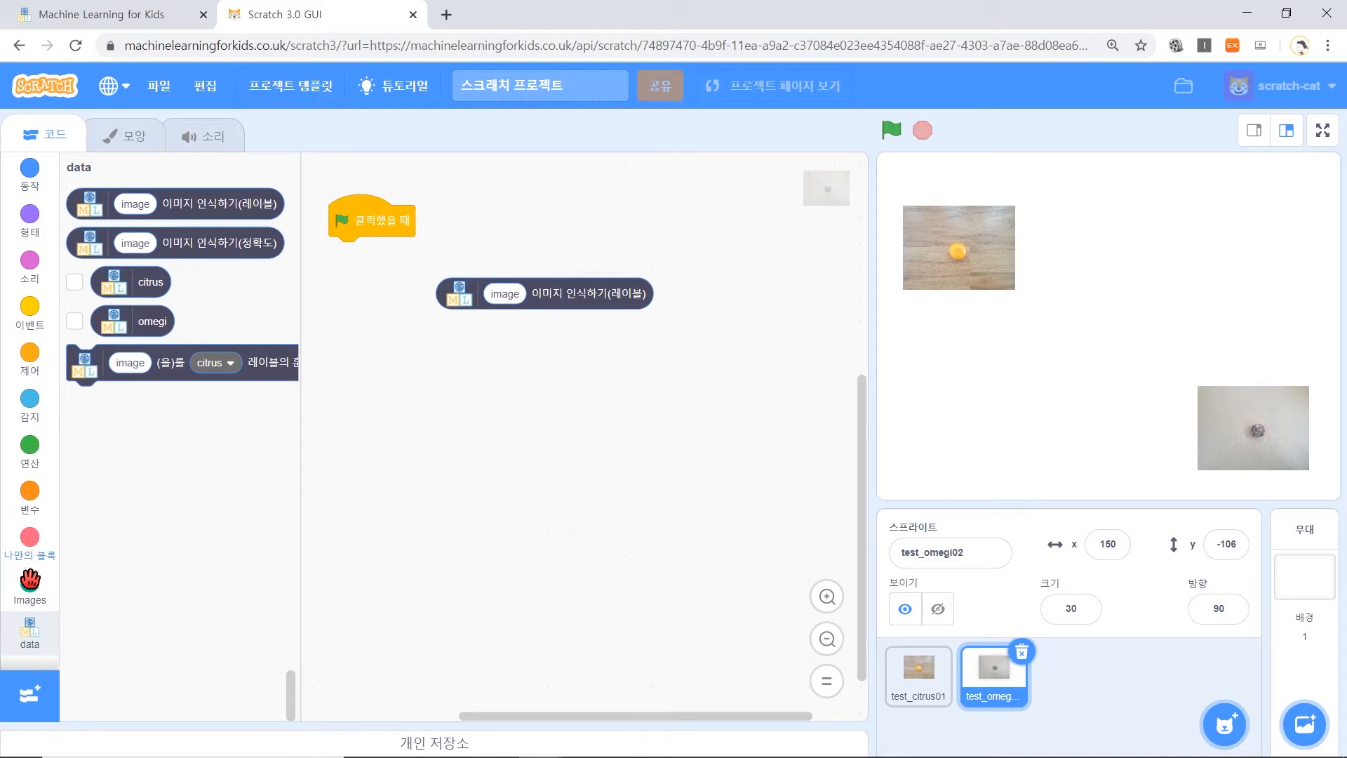
- Put the costume image block into the recognition block, and join its label result with the text "인 것 같아요"
click(30, 588)
drag(128, 203, 529, 295)
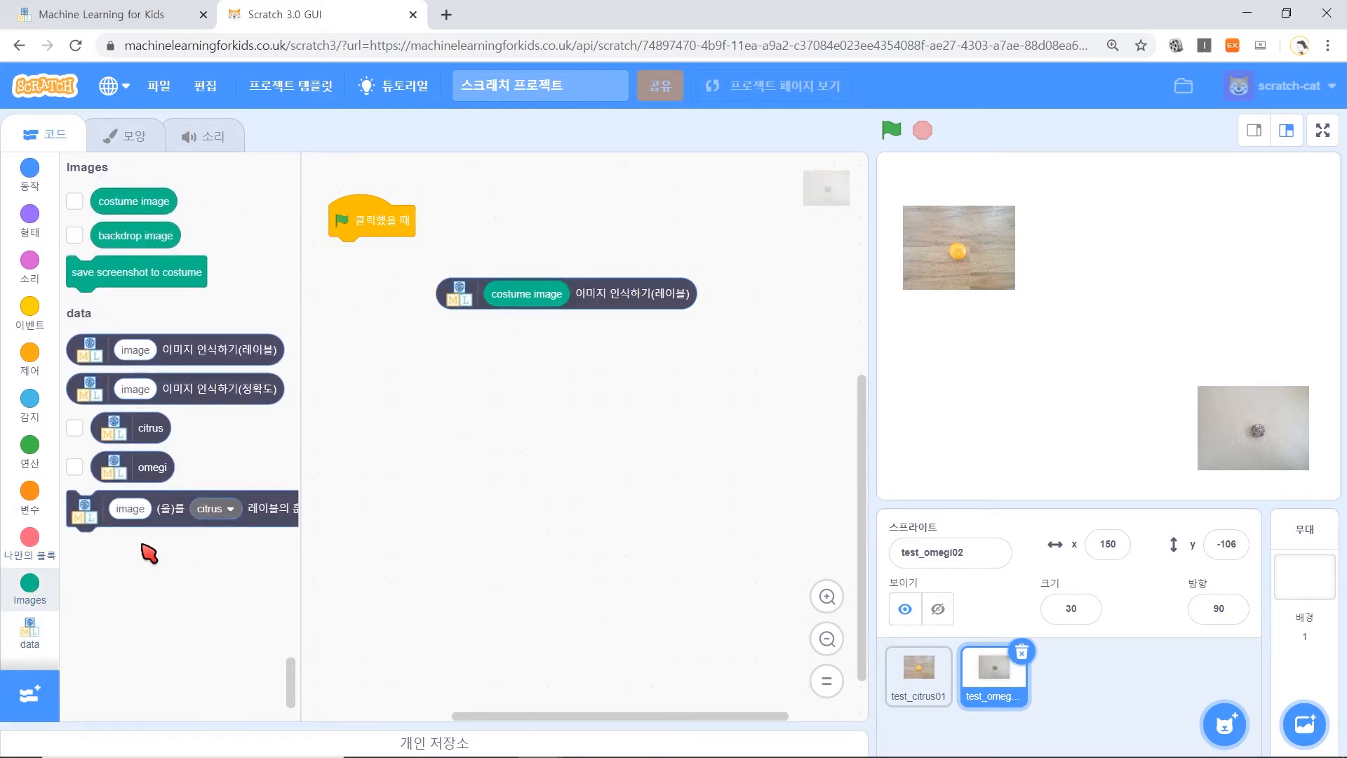
click(27, 463)
drag(229, 636, 568, 376)
drag(659, 293, 653, 379)
click(746, 385)
key(BackSpace)
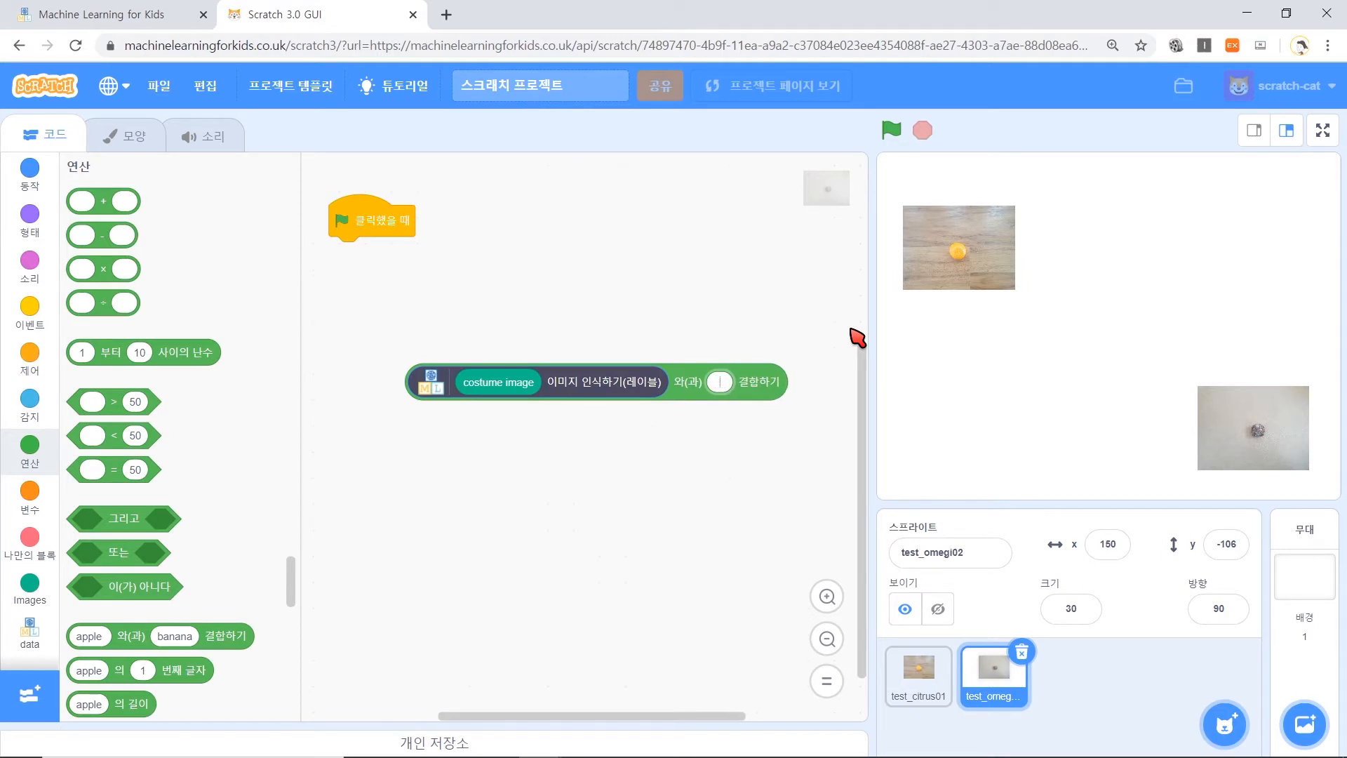
text(인 것 같아요)
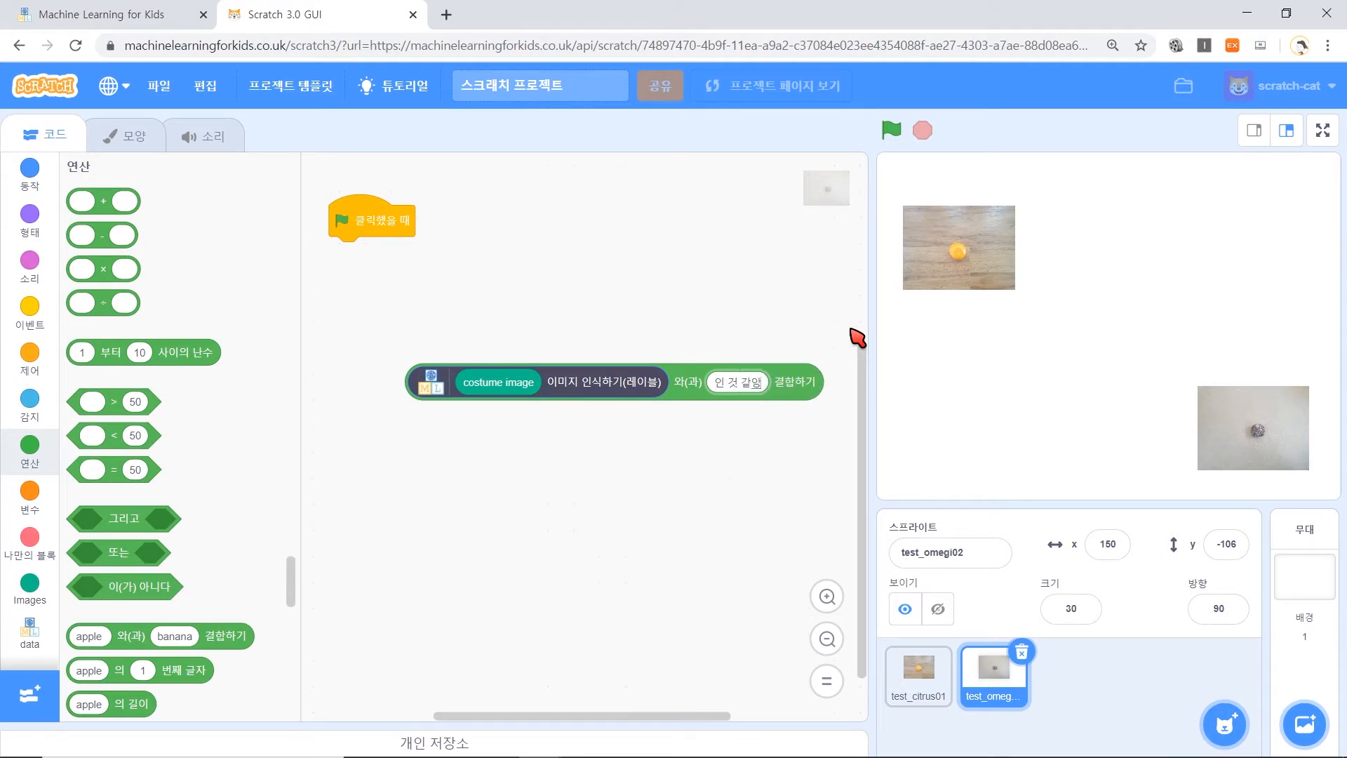
click(696, 296)
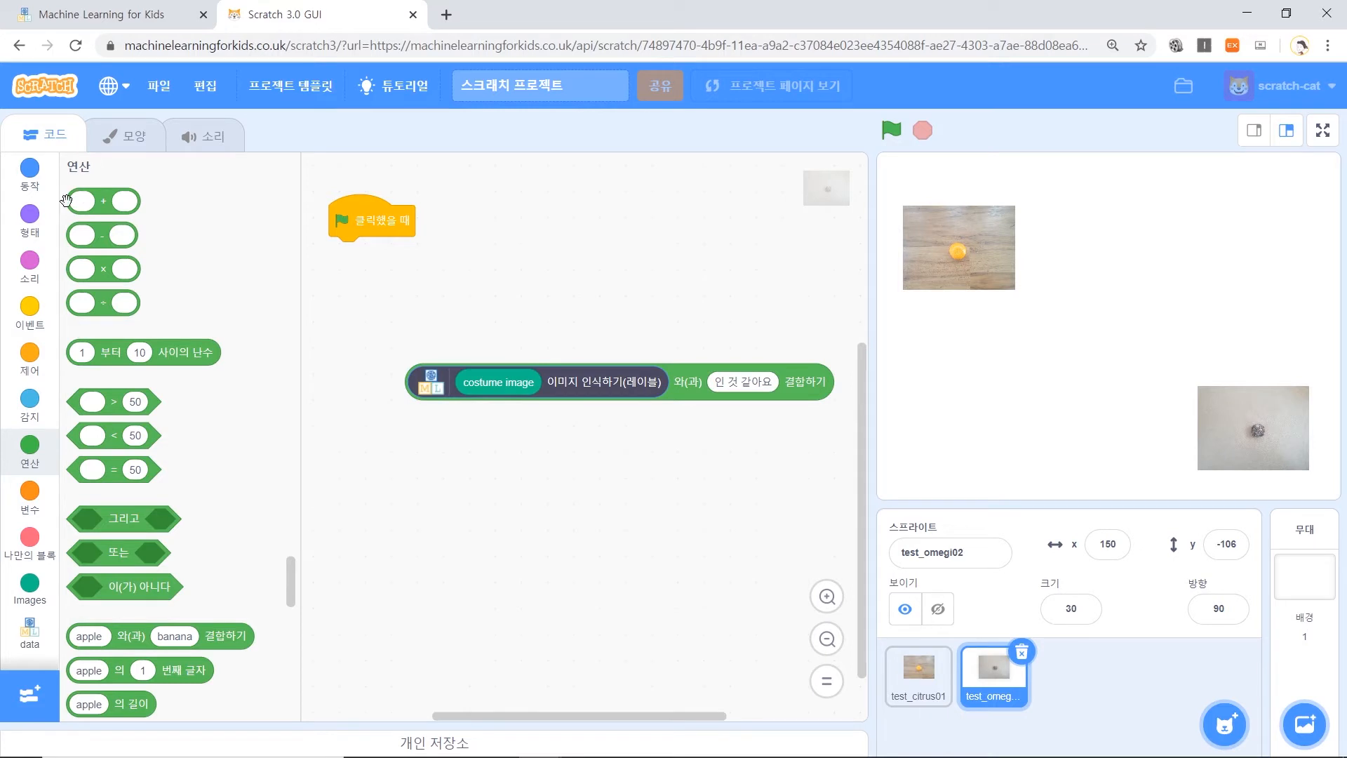
- Attach an untimed say block under the green flag event and make it say the joined recognition text
click(30, 217)
drag(167, 243, 430, 246)
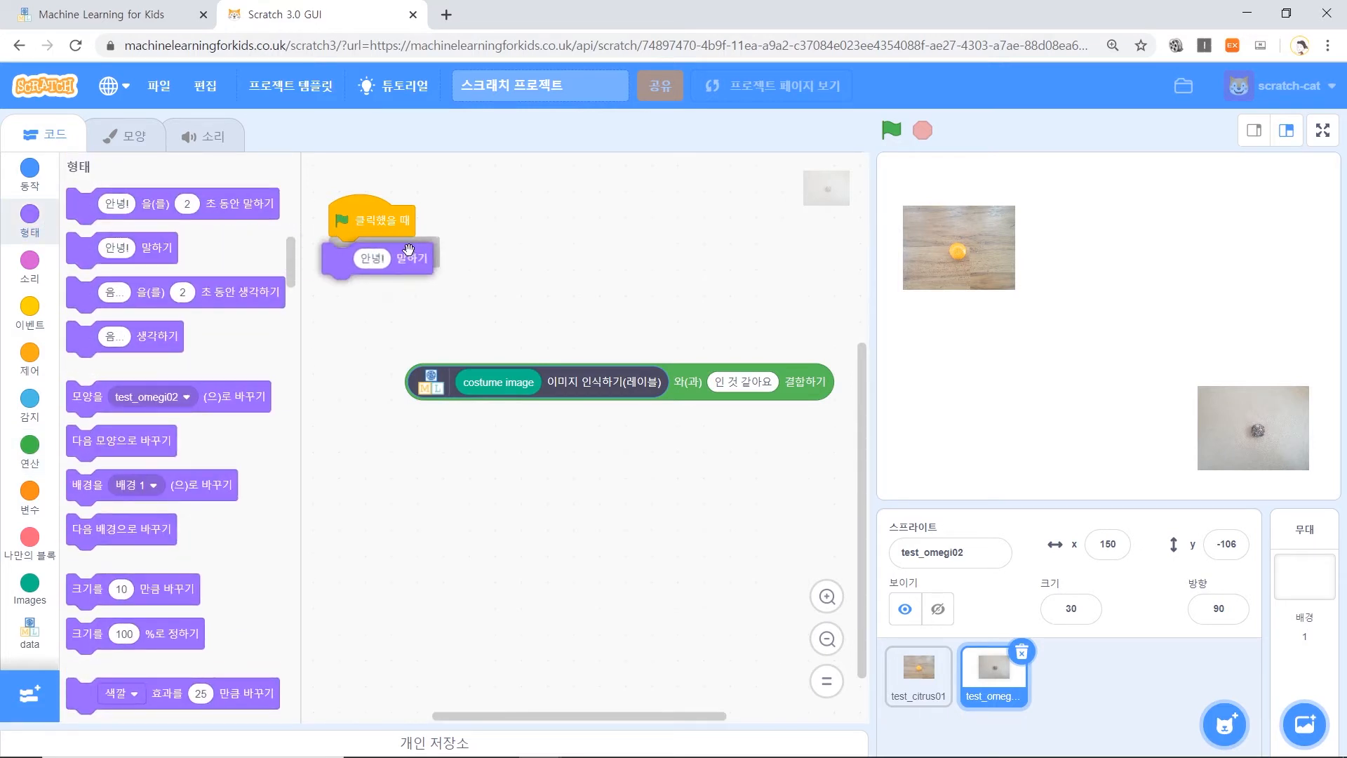
drag(818, 388, 759, 270)
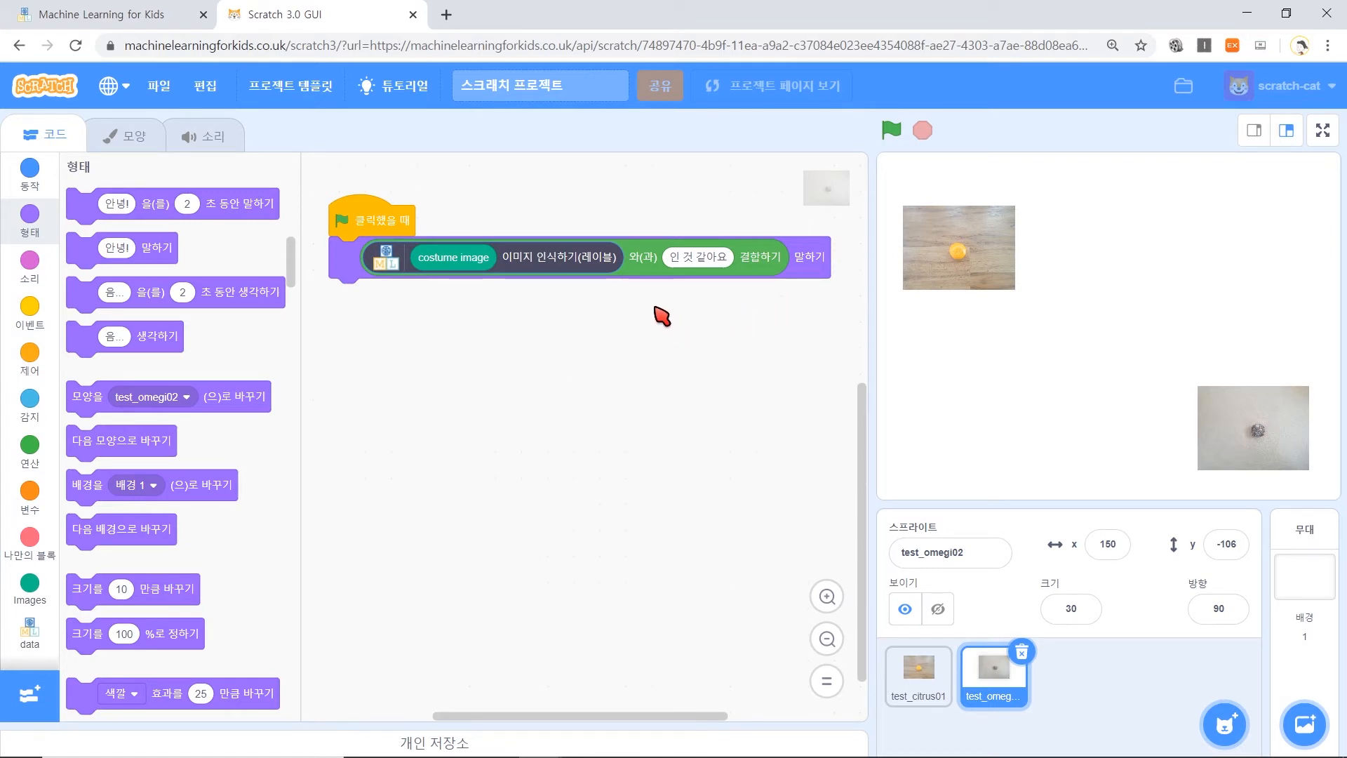
- Copy the completed script from test_omegi02 to the test_citrus01 sprite and run the program
drag(370, 213, 951, 665)
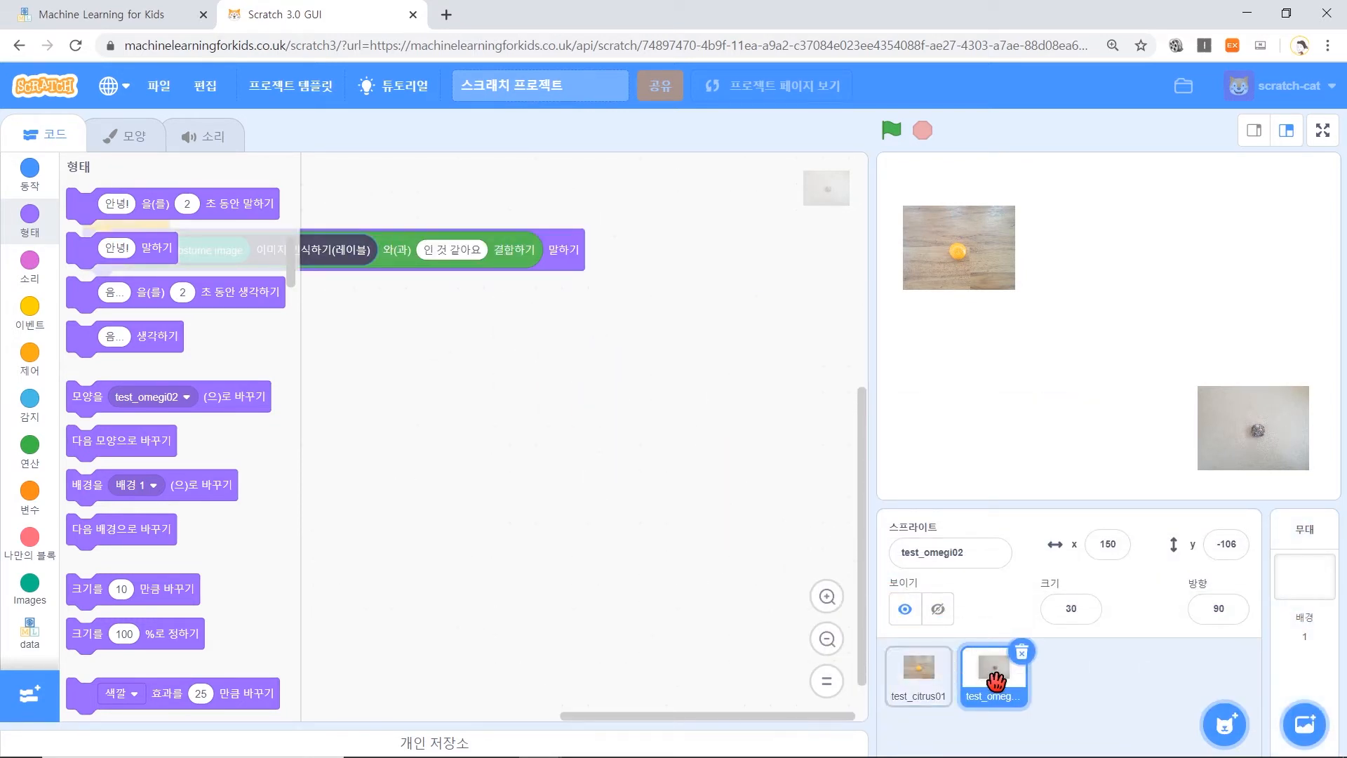
click(931, 691)
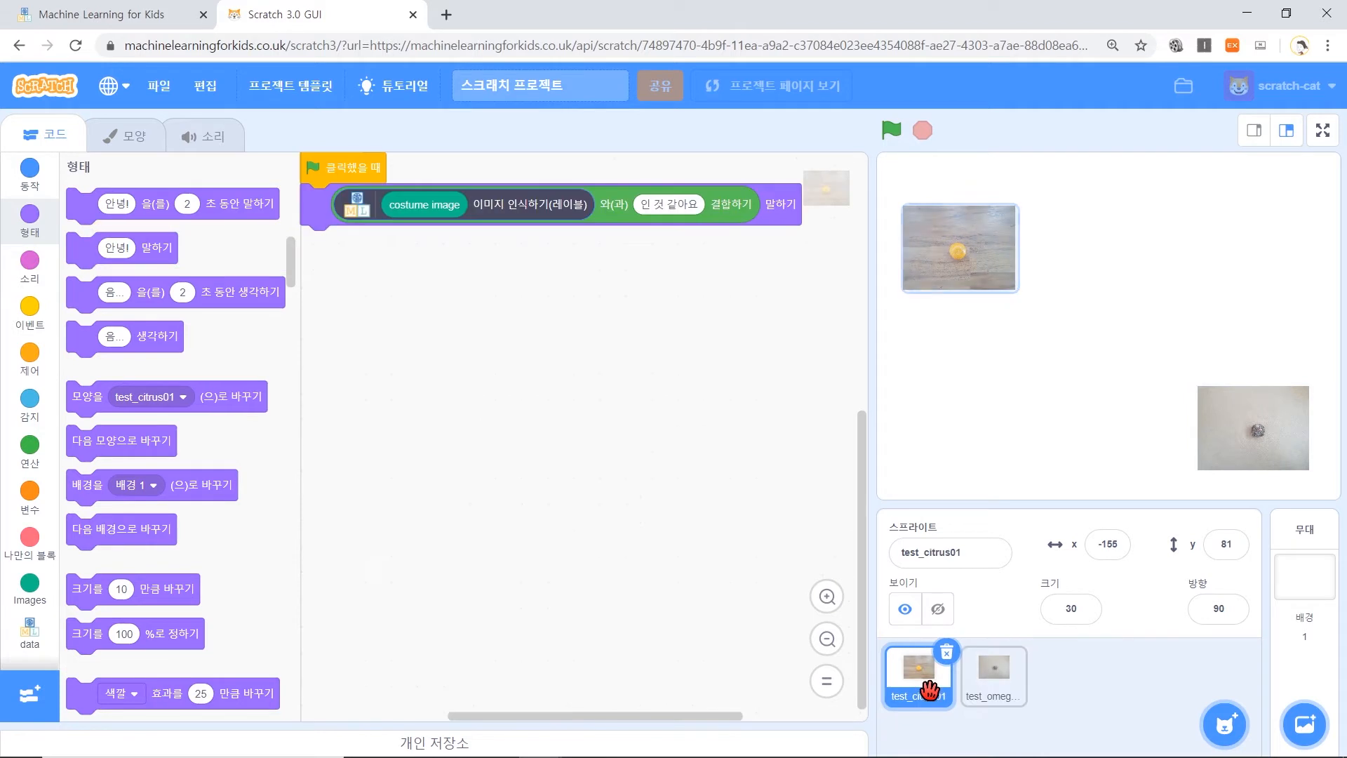
click(992, 691)
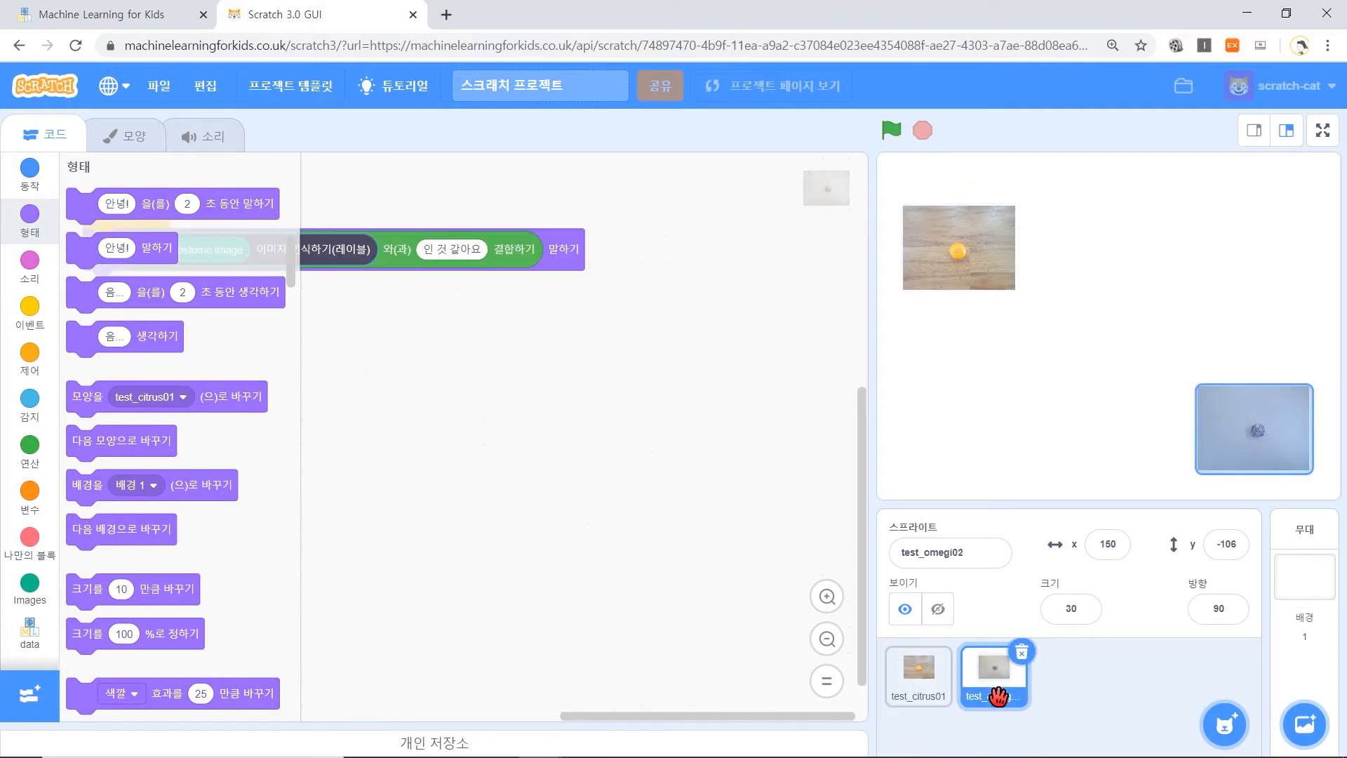
click(890, 132)
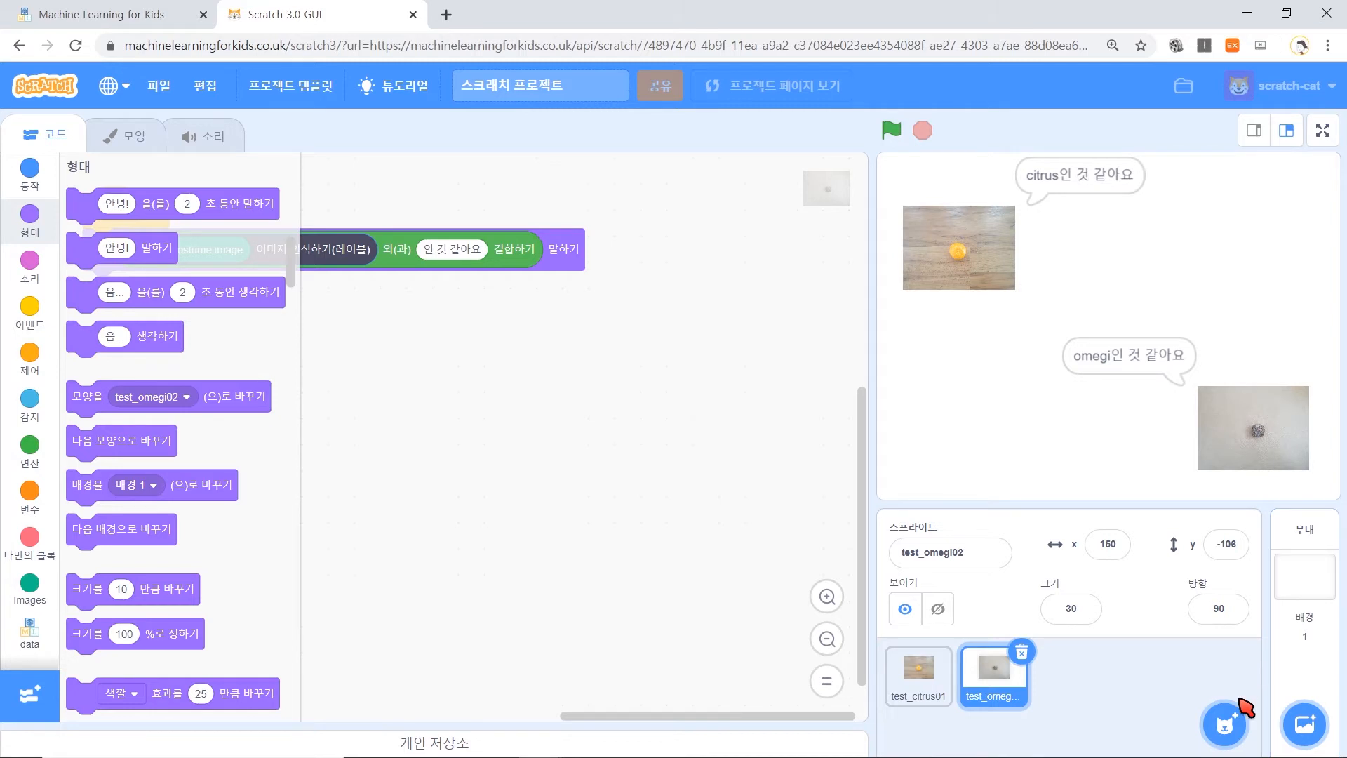
- Upload test_citrus02.jpg from the data06 folder as a new sprite
mouse_move(1224, 723)
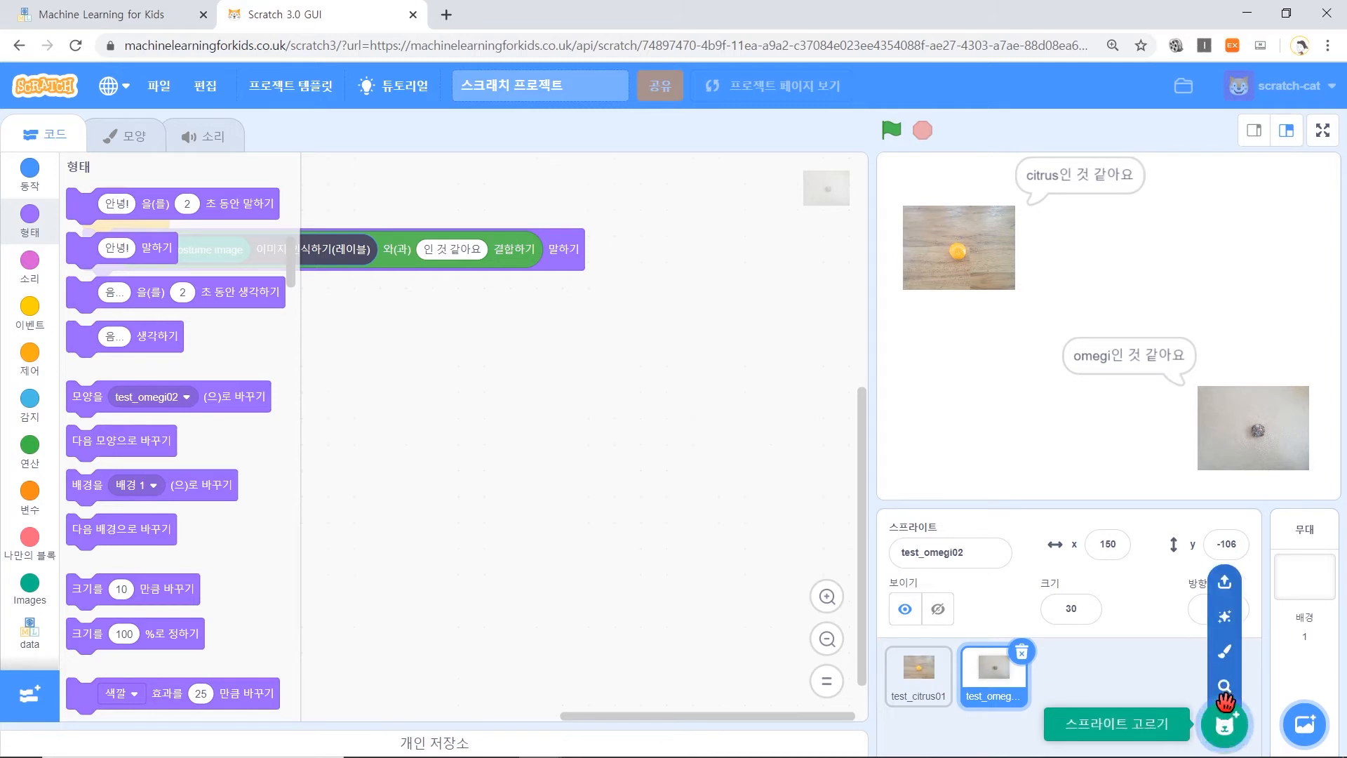
click(1225, 582)
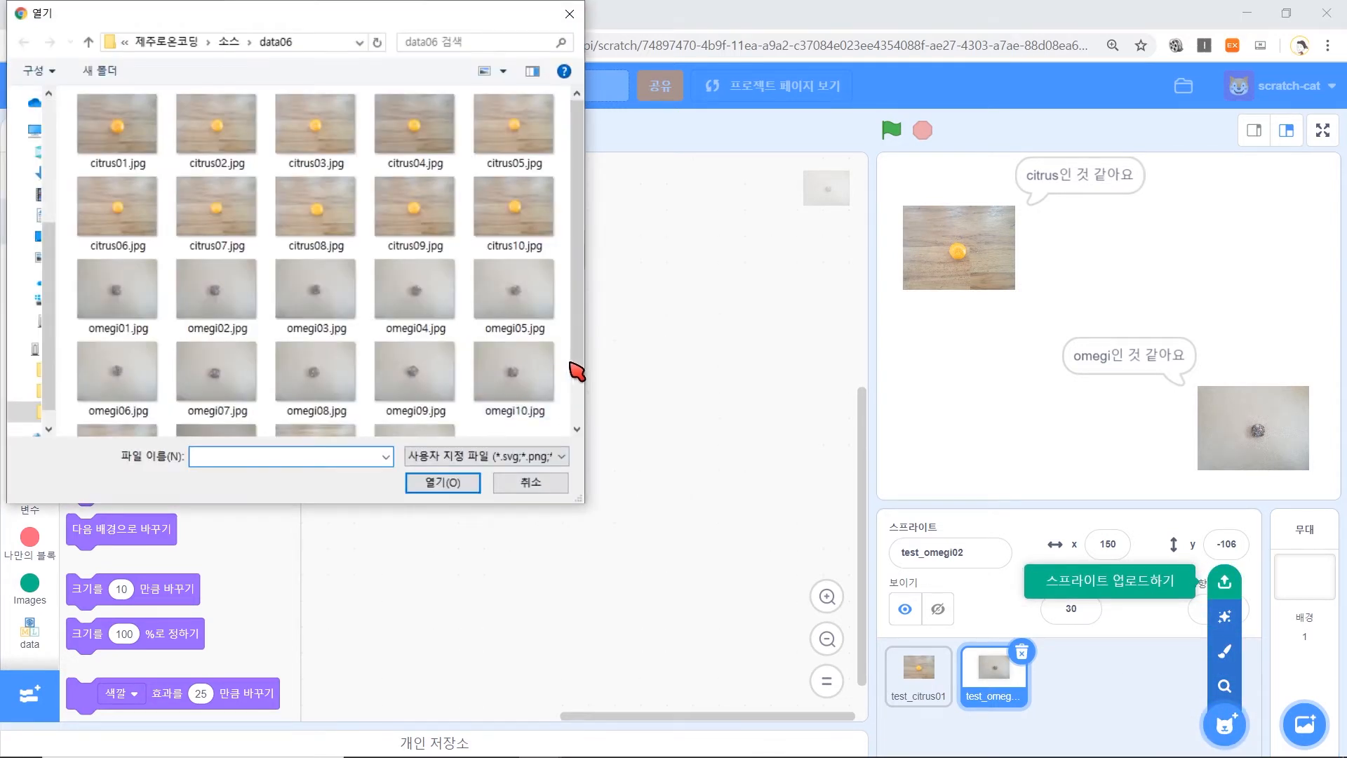
drag(575, 364, 572, 424)
click(214, 397)
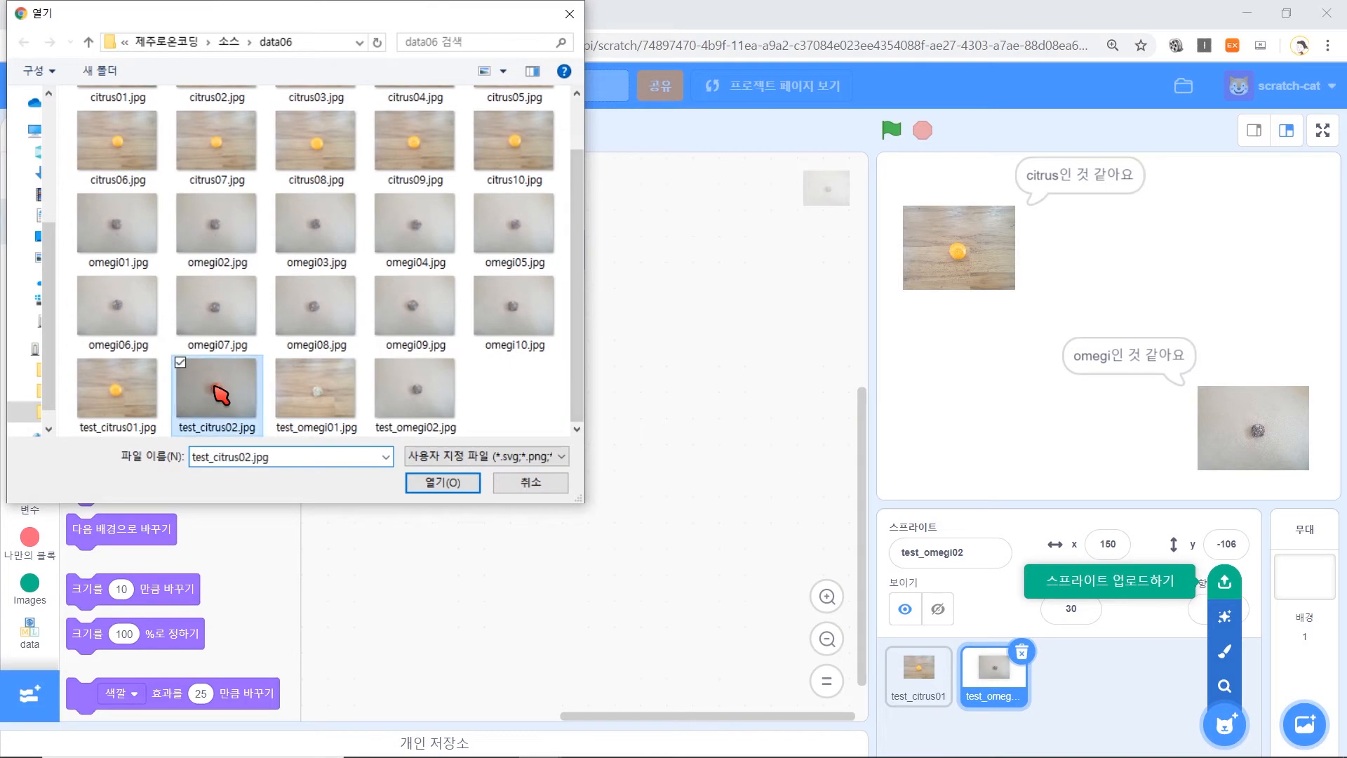
click(443, 483)
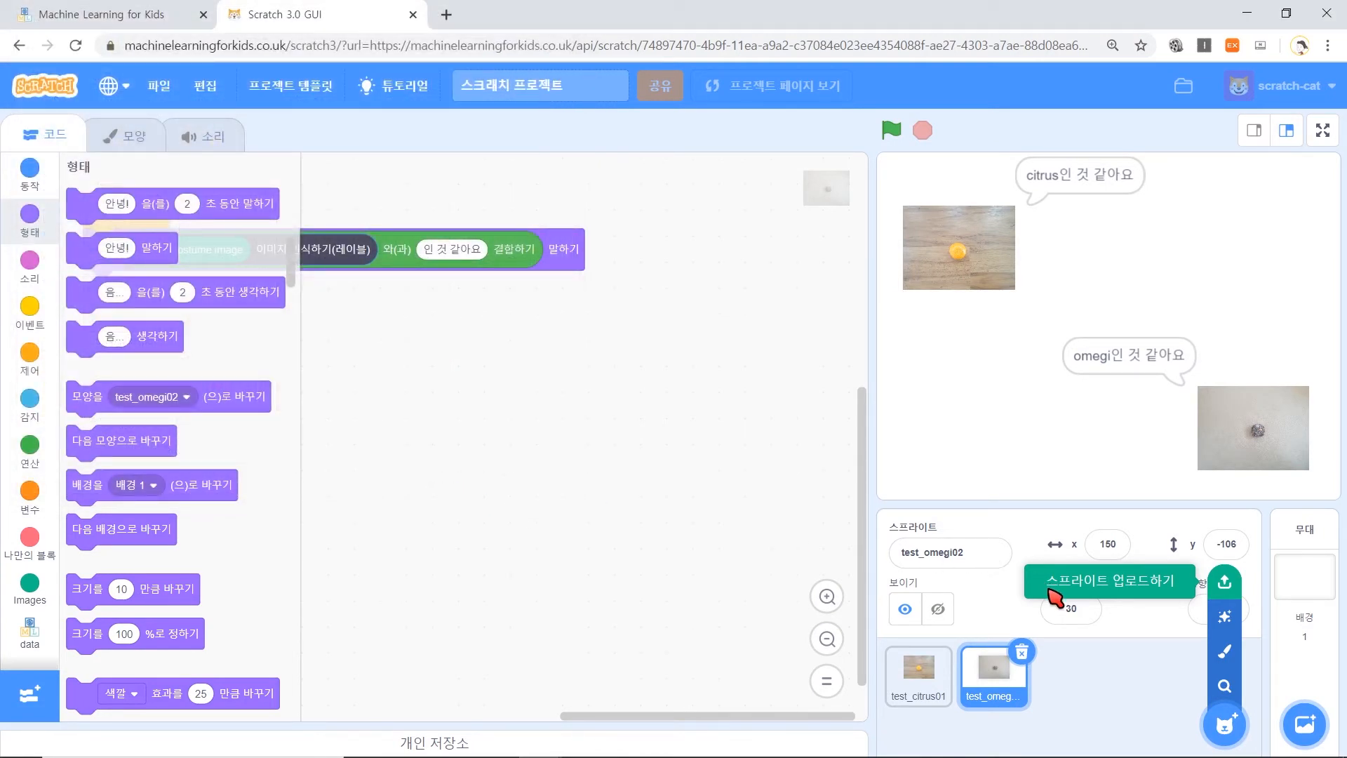
- Set the test_citrus02 sprite's size to 30 and place it at about x 151, y 33 on the stage
drag(1070, 609, 1088, 609)
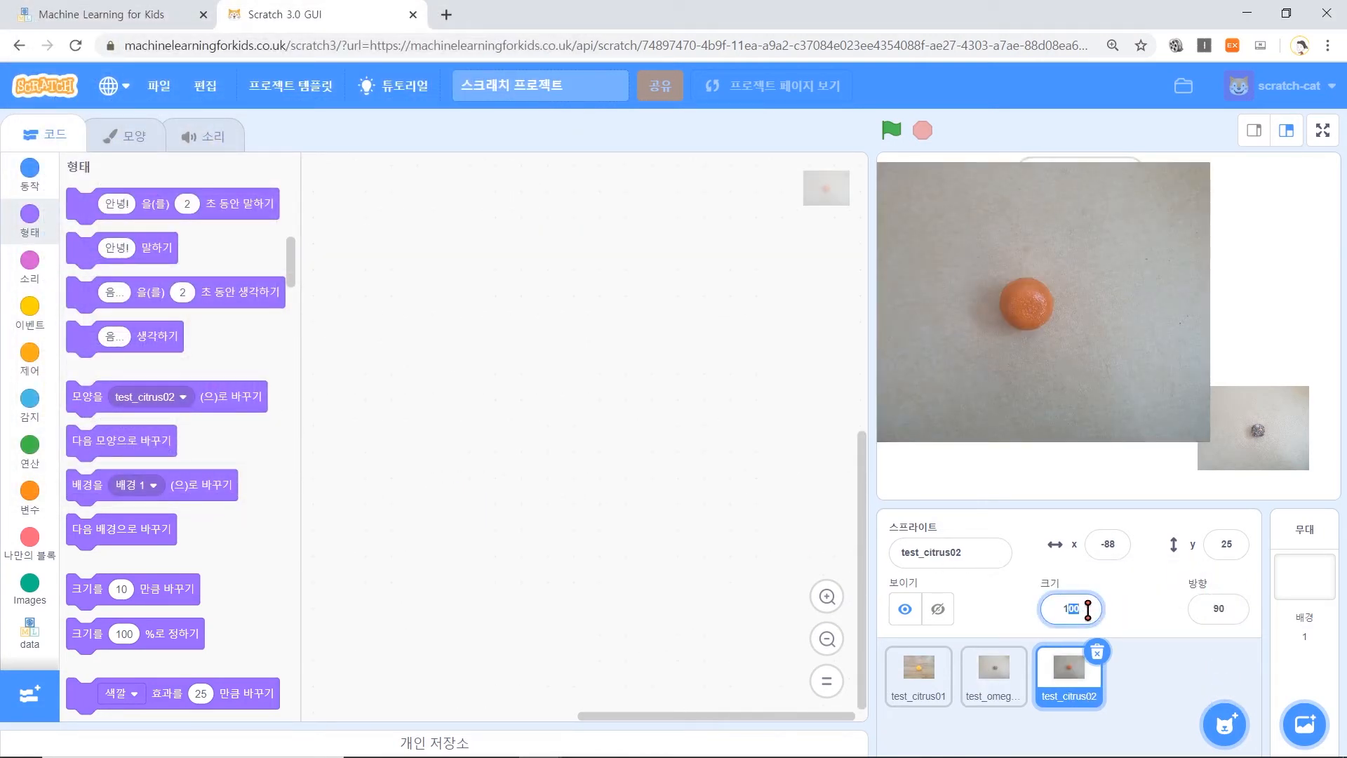
text(30)
key(Return)
drag(1036, 319, 1269, 321)
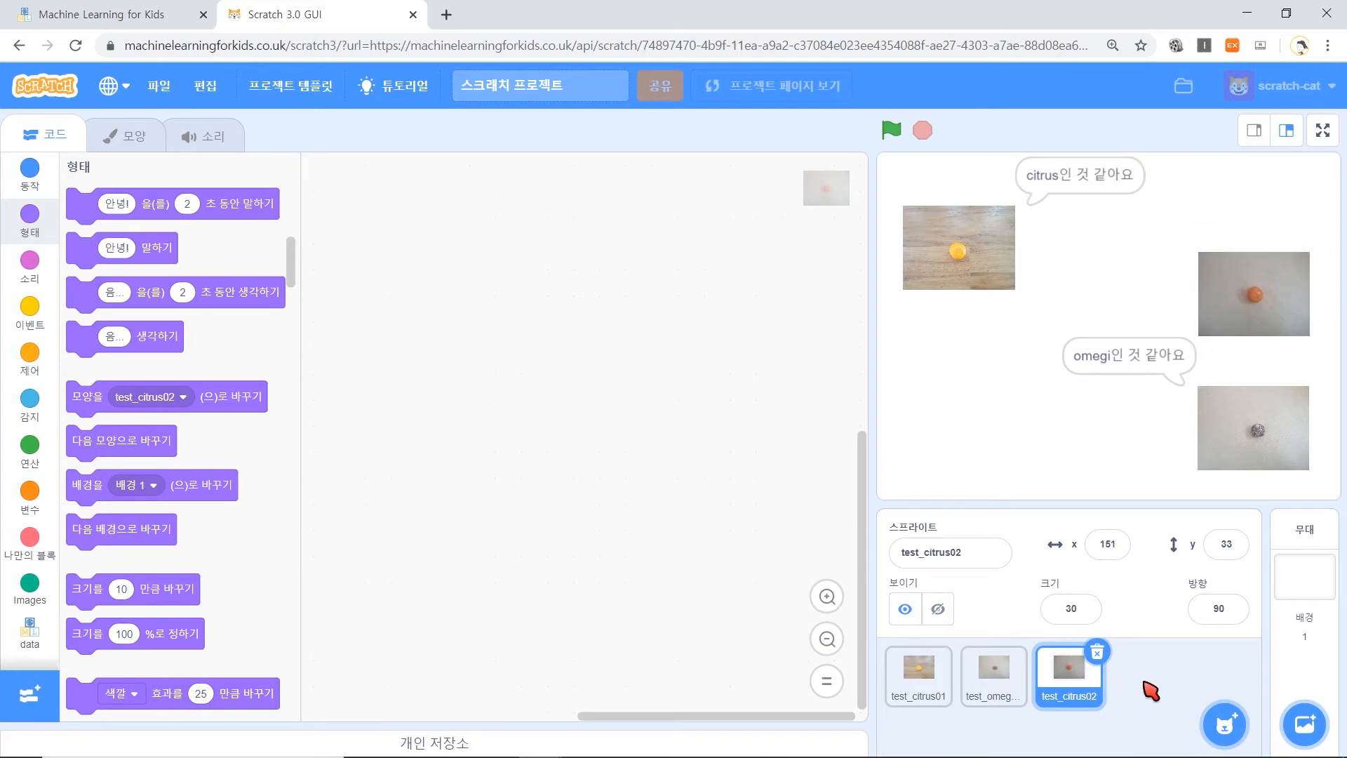
- Upload test_omegi01.jpg from the data06 folder as a new sprite
mouse_move(1225, 723)
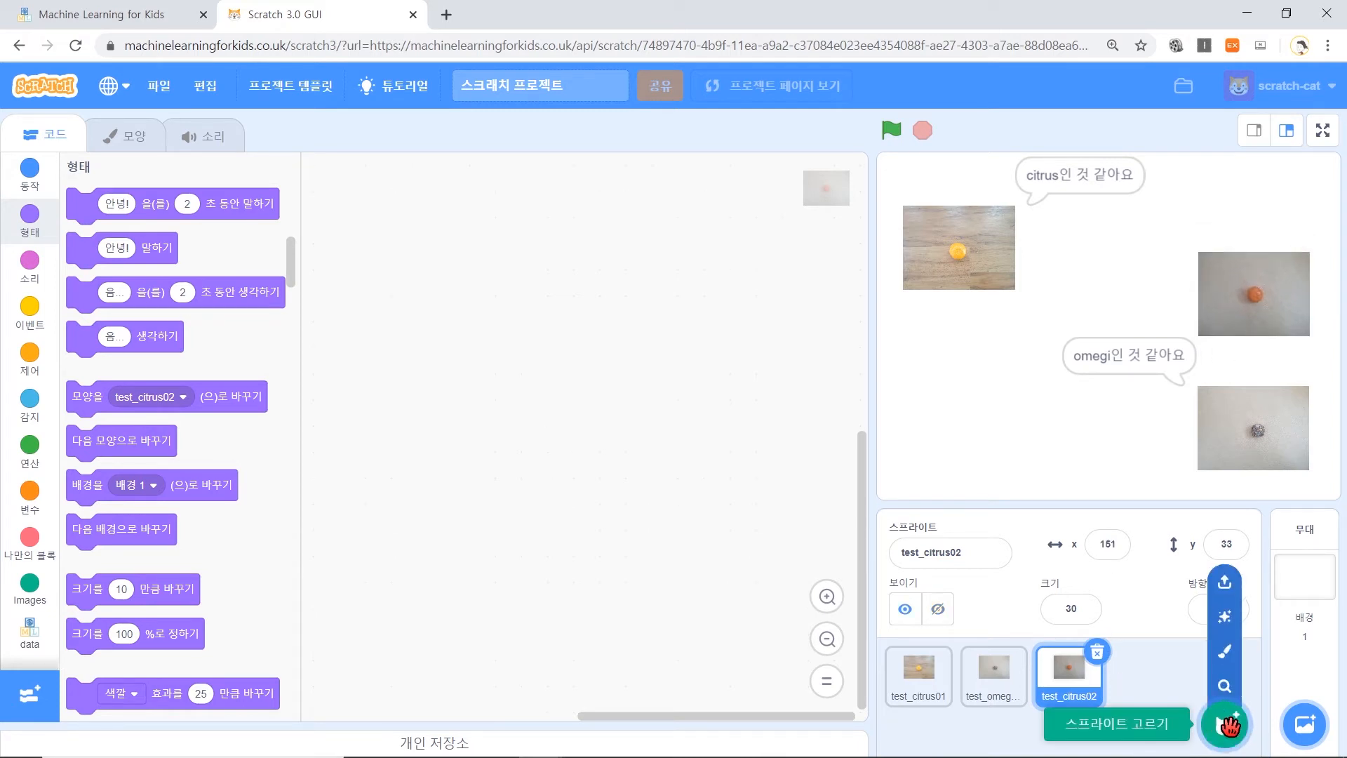
click(1241, 581)
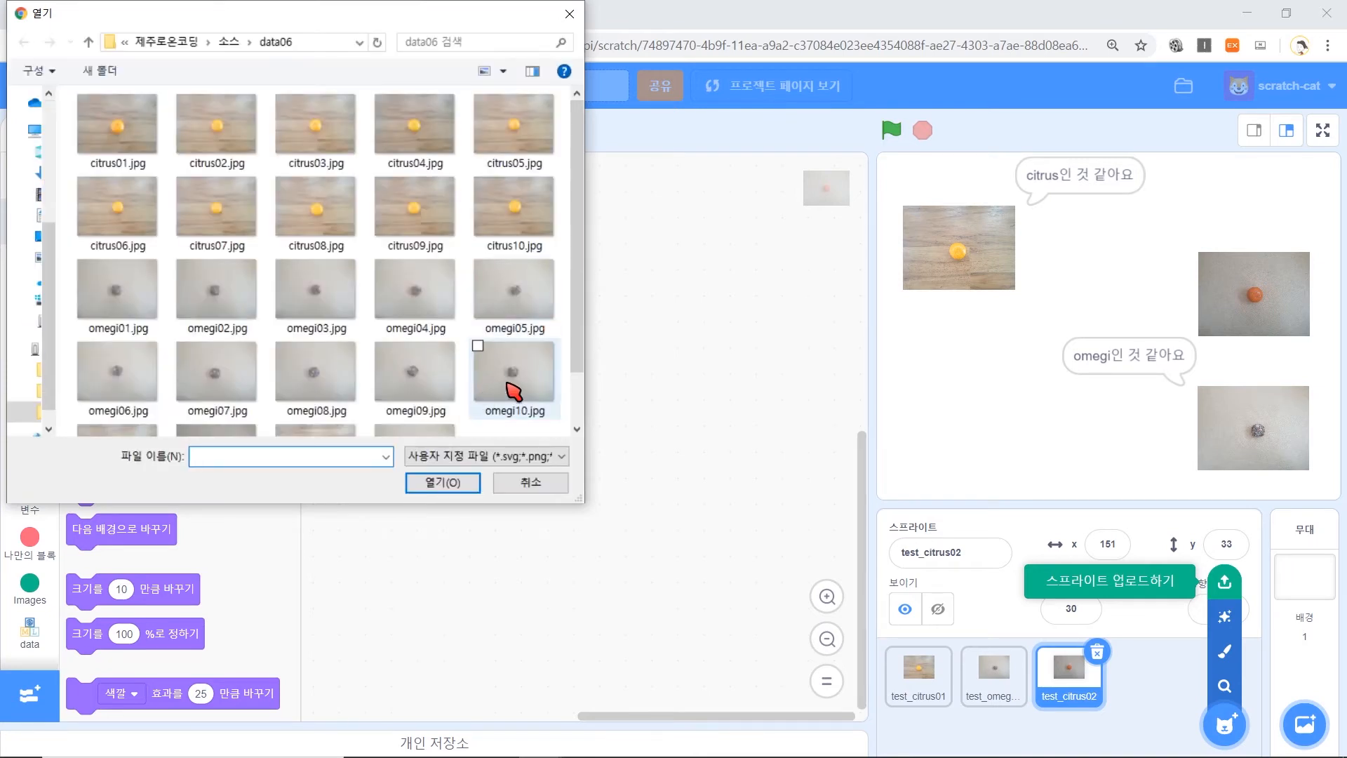
drag(577, 344, 581, 390)
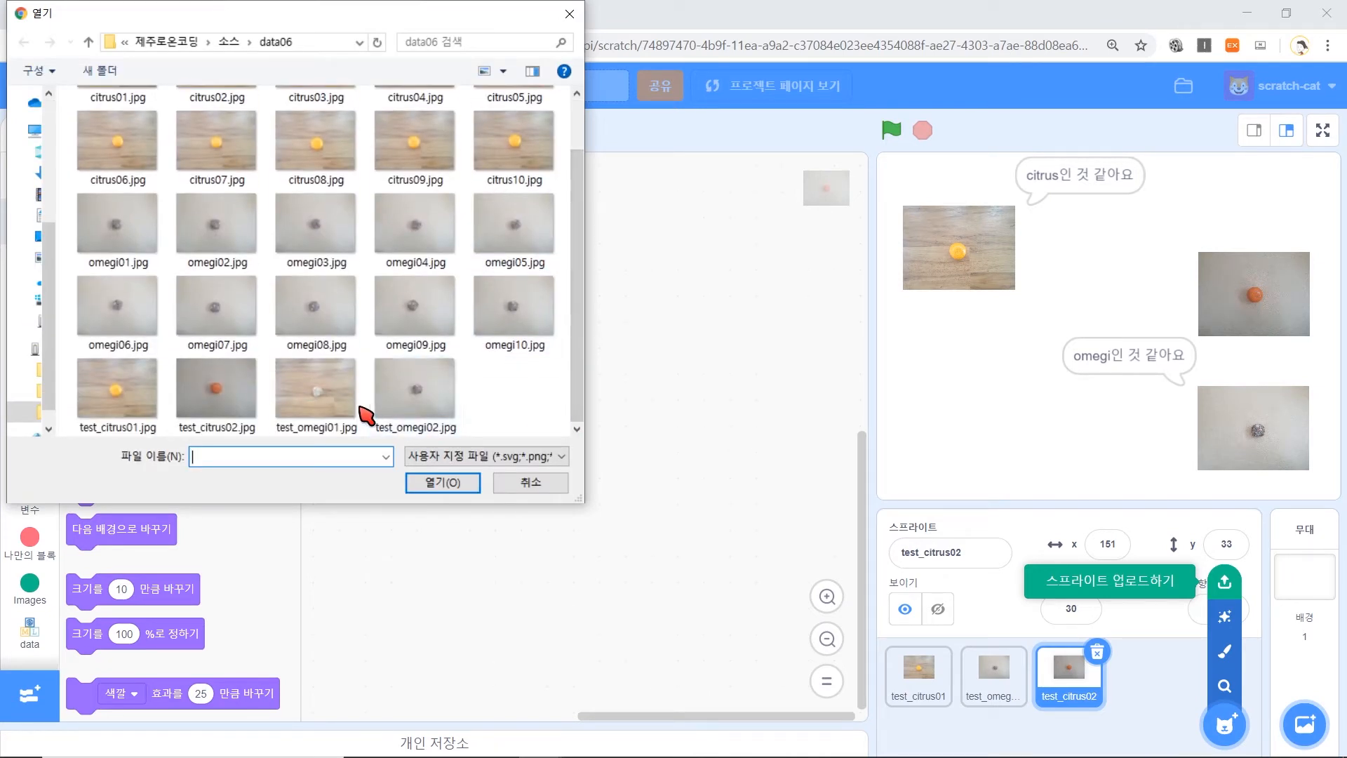
click(326, 405)
click(439, 482)
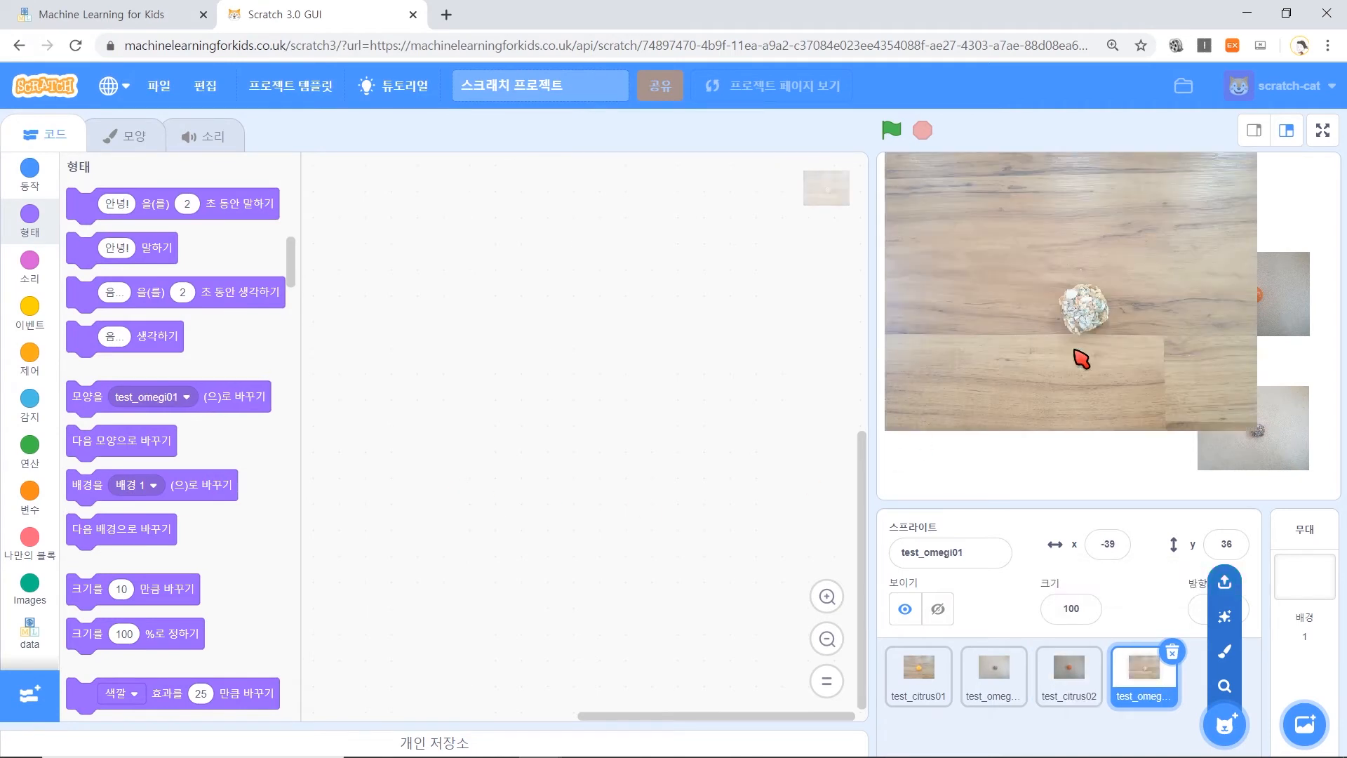
- Set the test_omegi01 sprite's size to 30 and place it at about x -149, y -96 on the stage
click(1062, 610)
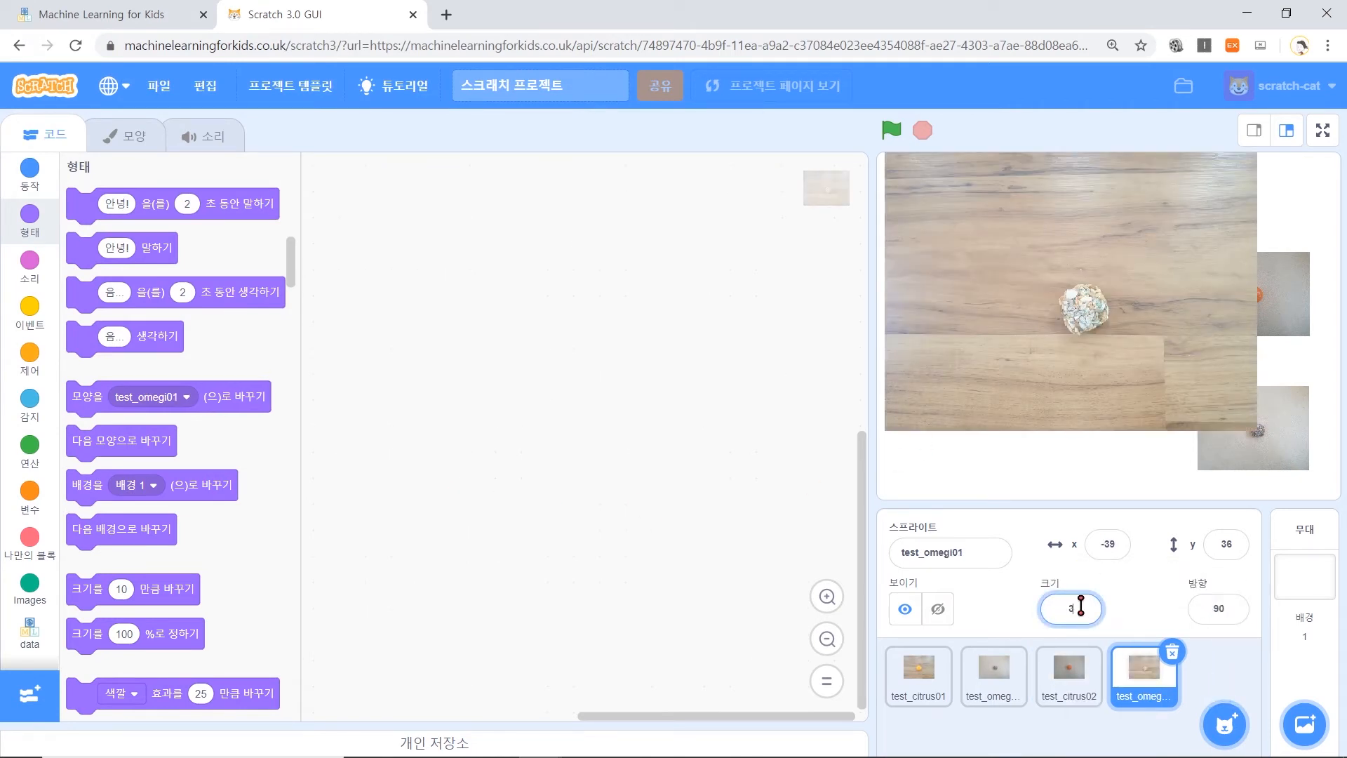
text(30)
key(Return)
drag(1099, 312, 983, 431)
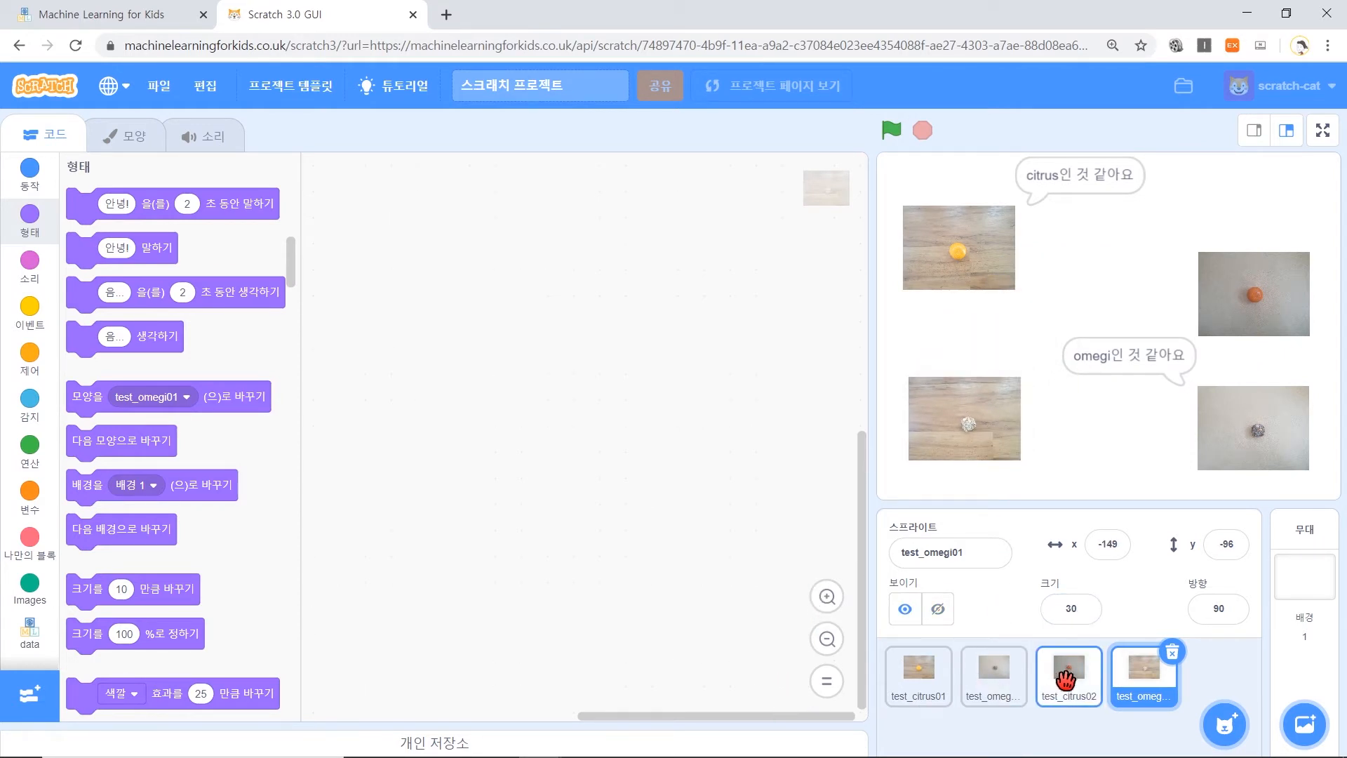
- Copy the classification script from test_omegi02 to the test_omegi01 and test_citrus02 sprites
click(1008, 688)
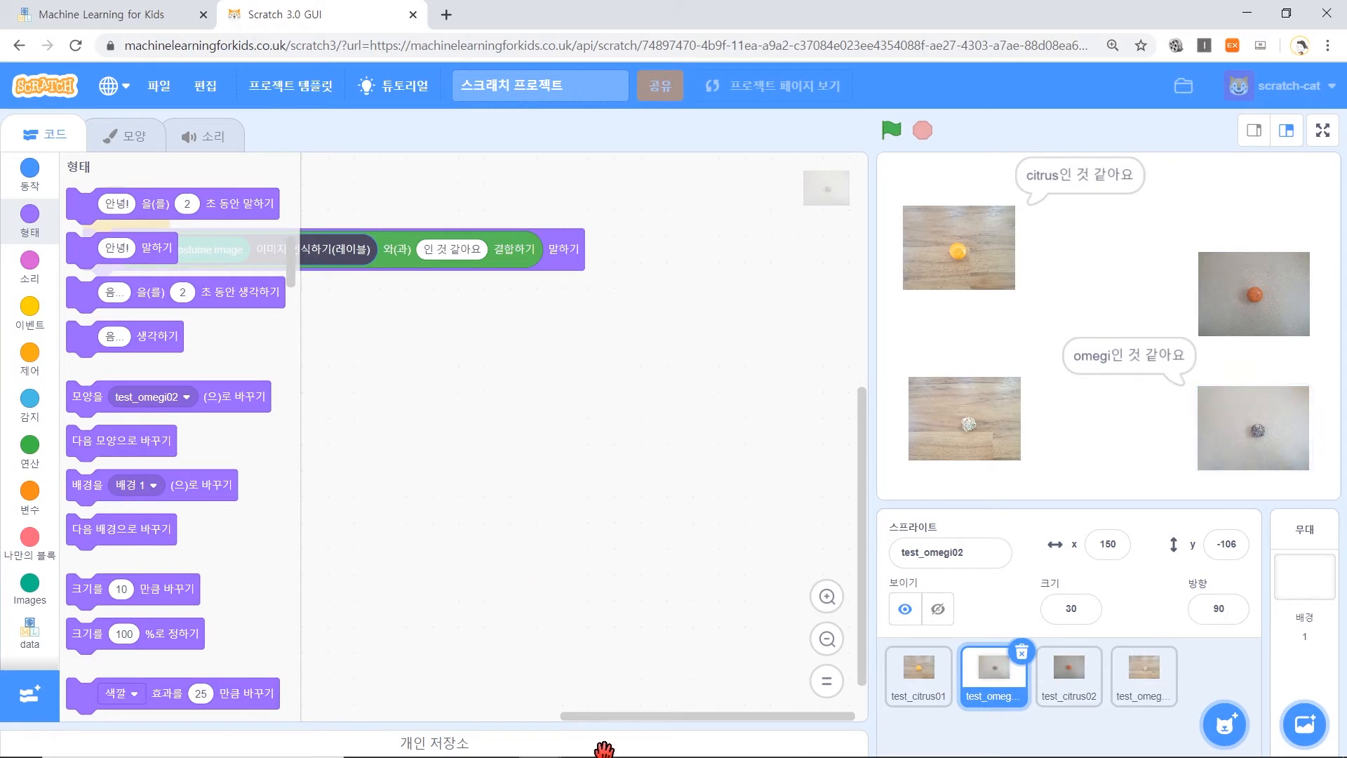
drag(631, 730, 527, 726)
drag(316, 212, 1160, 670)
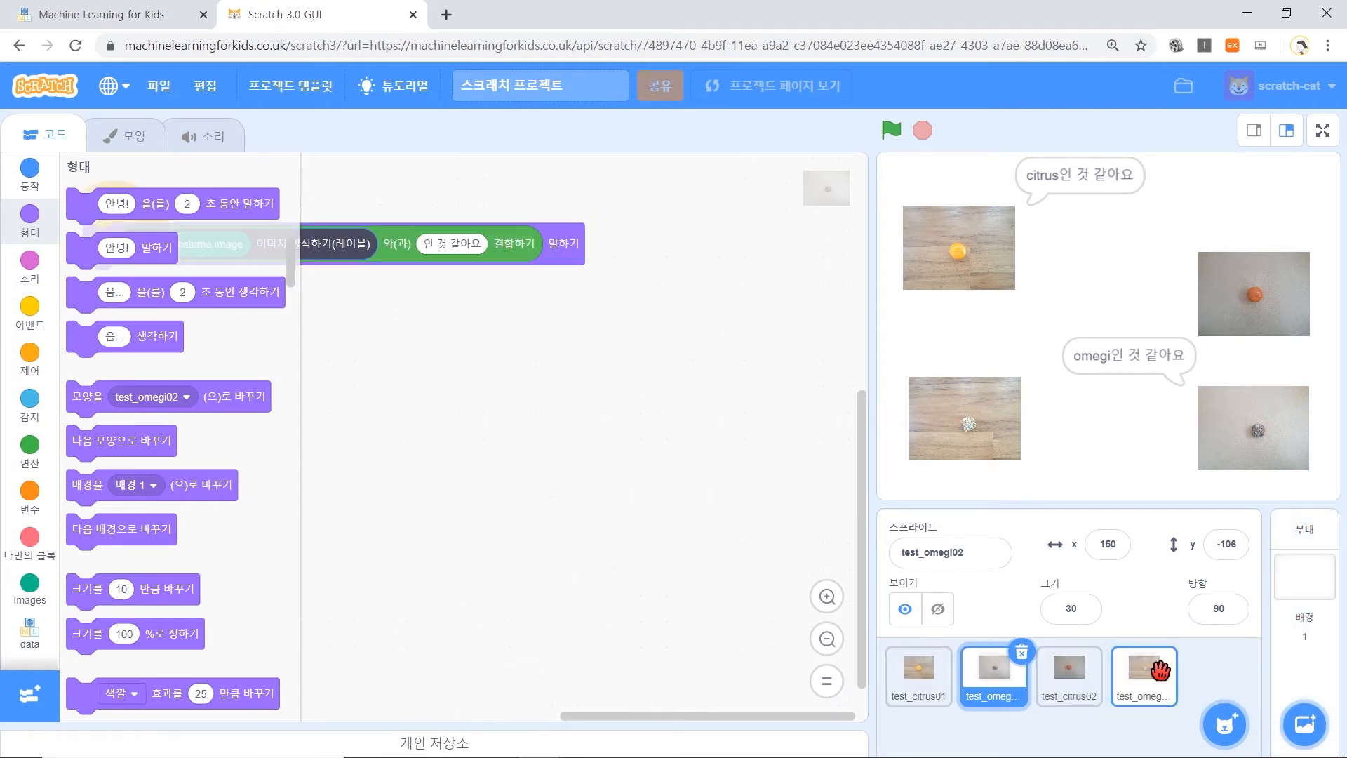
click(1157, 670)
drag(356, 174, 1074, 670)
click(1072, 670)
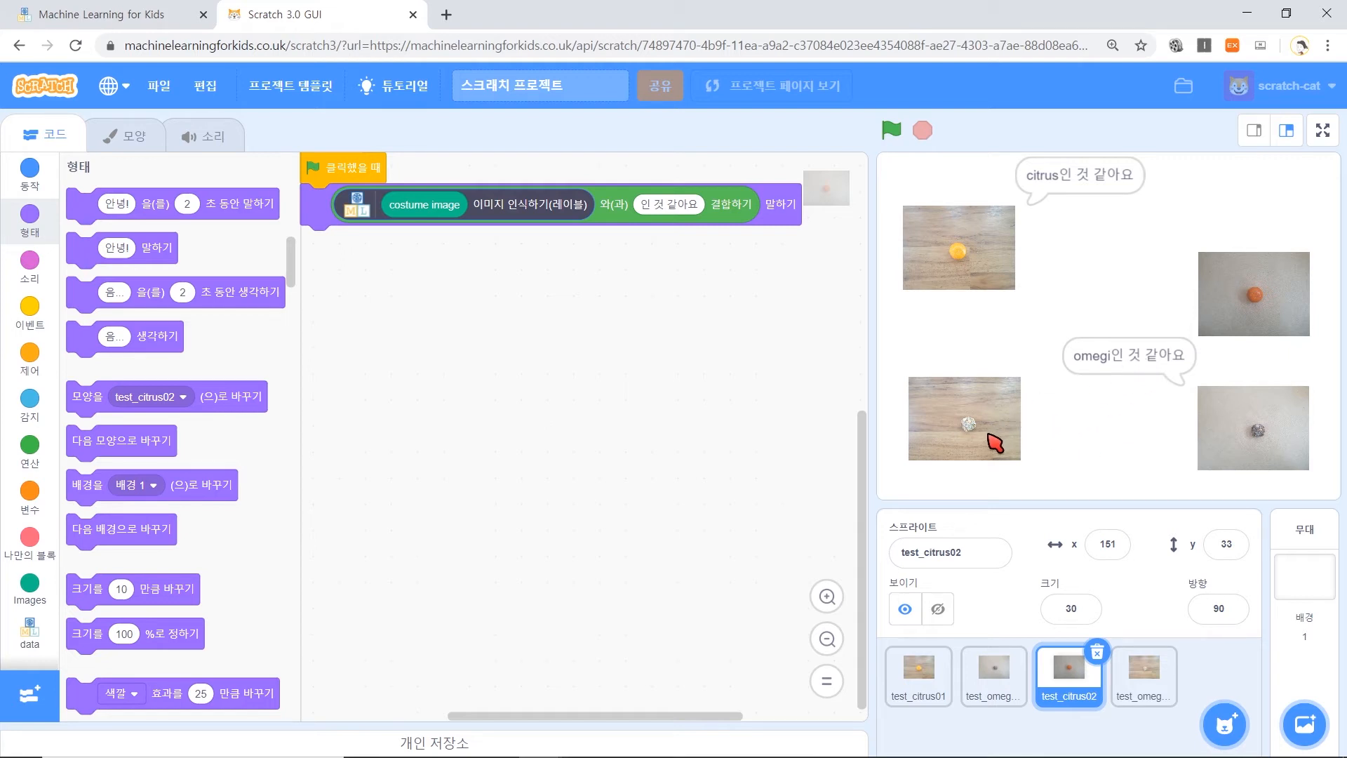
- Move the test_omegi01 sprite slightly up to about x -147, y -74 and run the program on all four sprites
drag(991, 443, 994, 421)
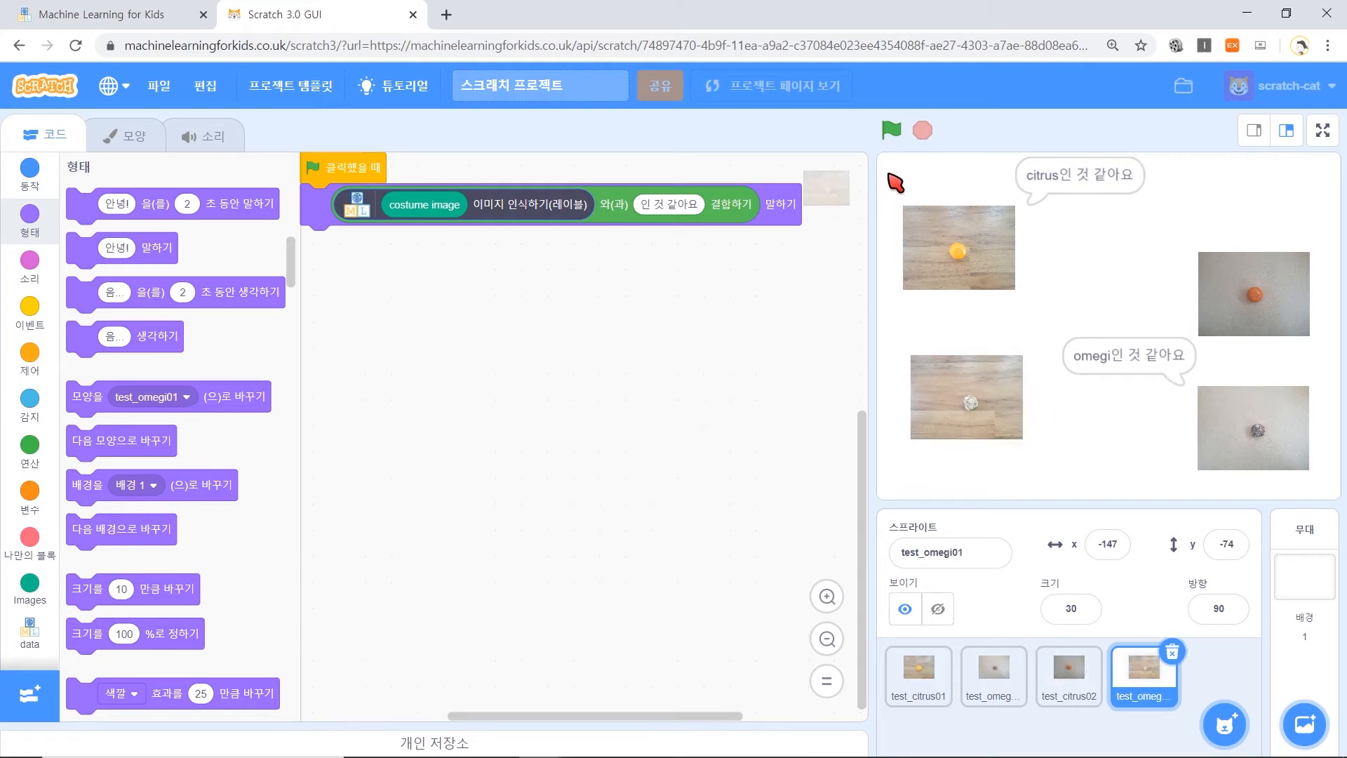
click(891, 131)
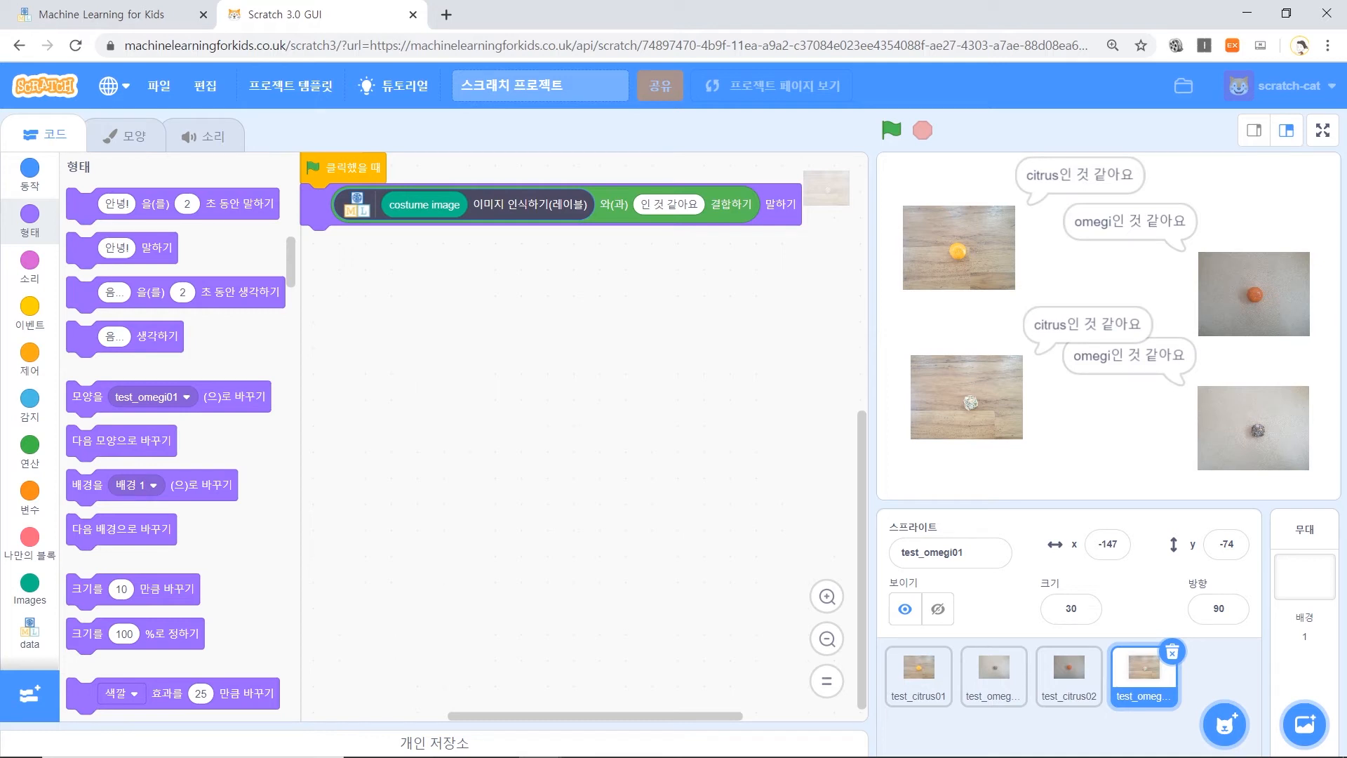
- Return to the Machine Learning for Kids project's training data and delete the citrus and omegi labels with their images
click(92, 18)
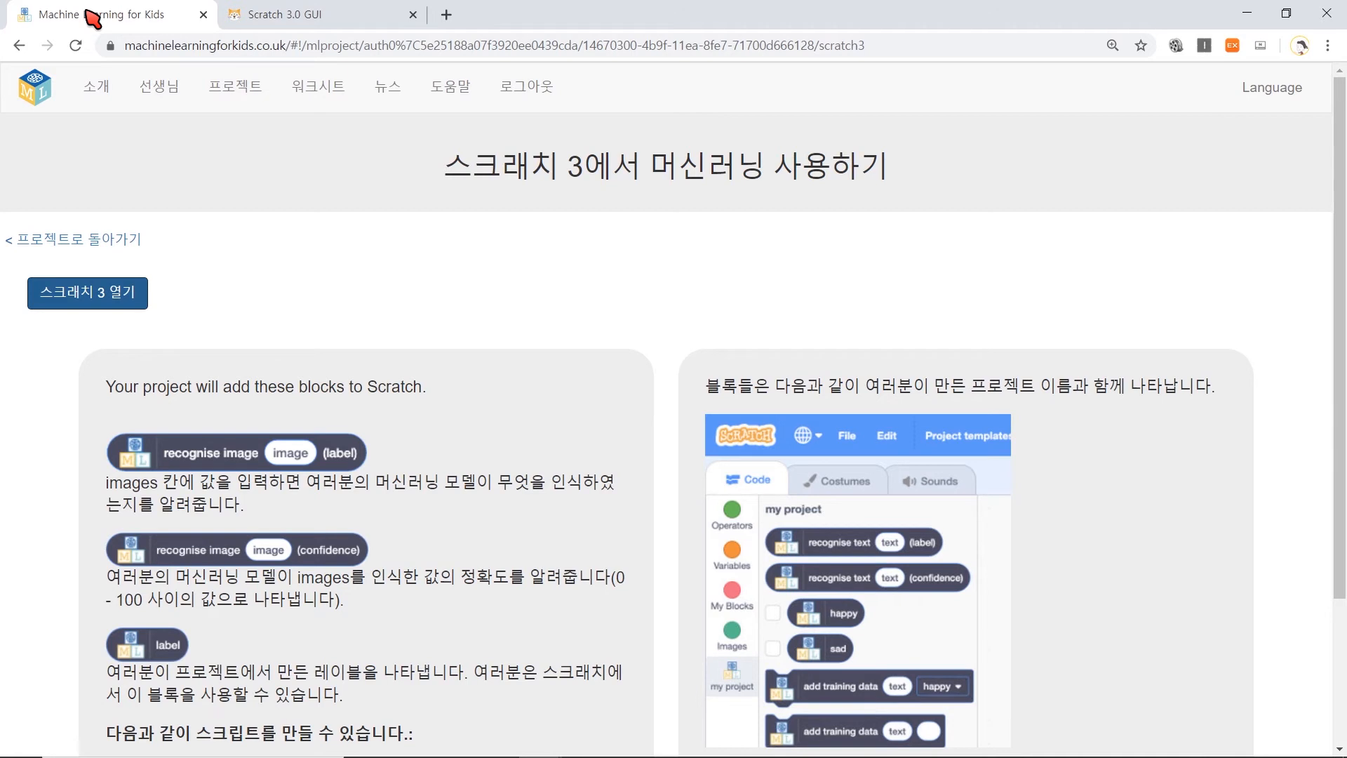
click(70, 240)
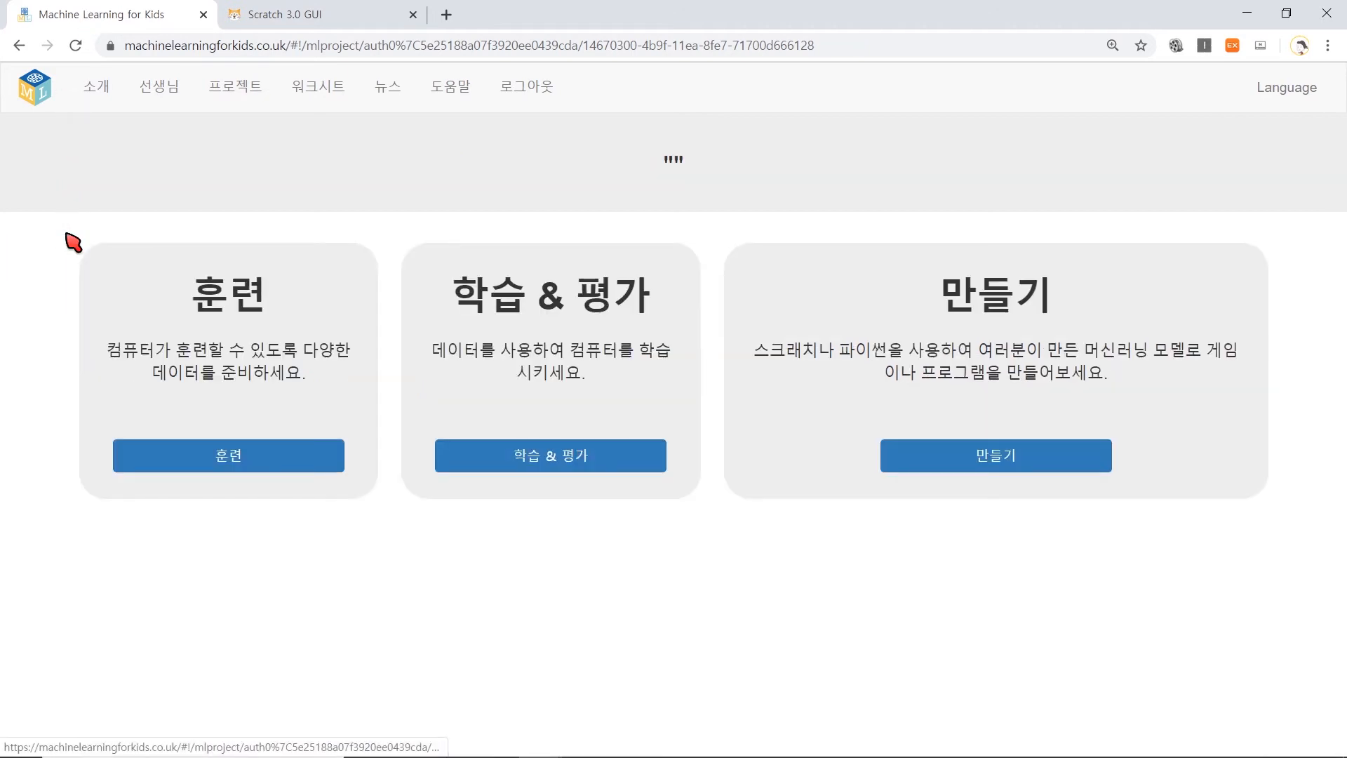
click(223, 455)
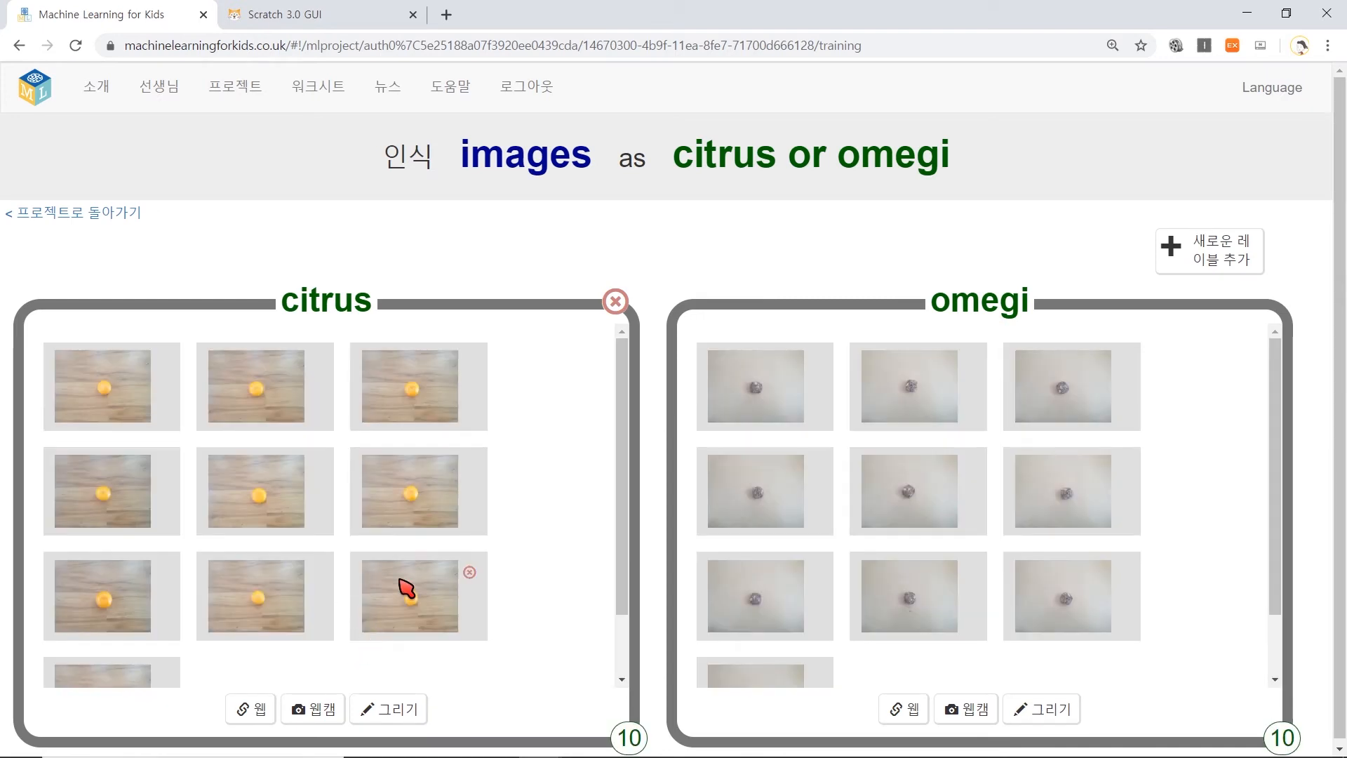
click(614, 304)
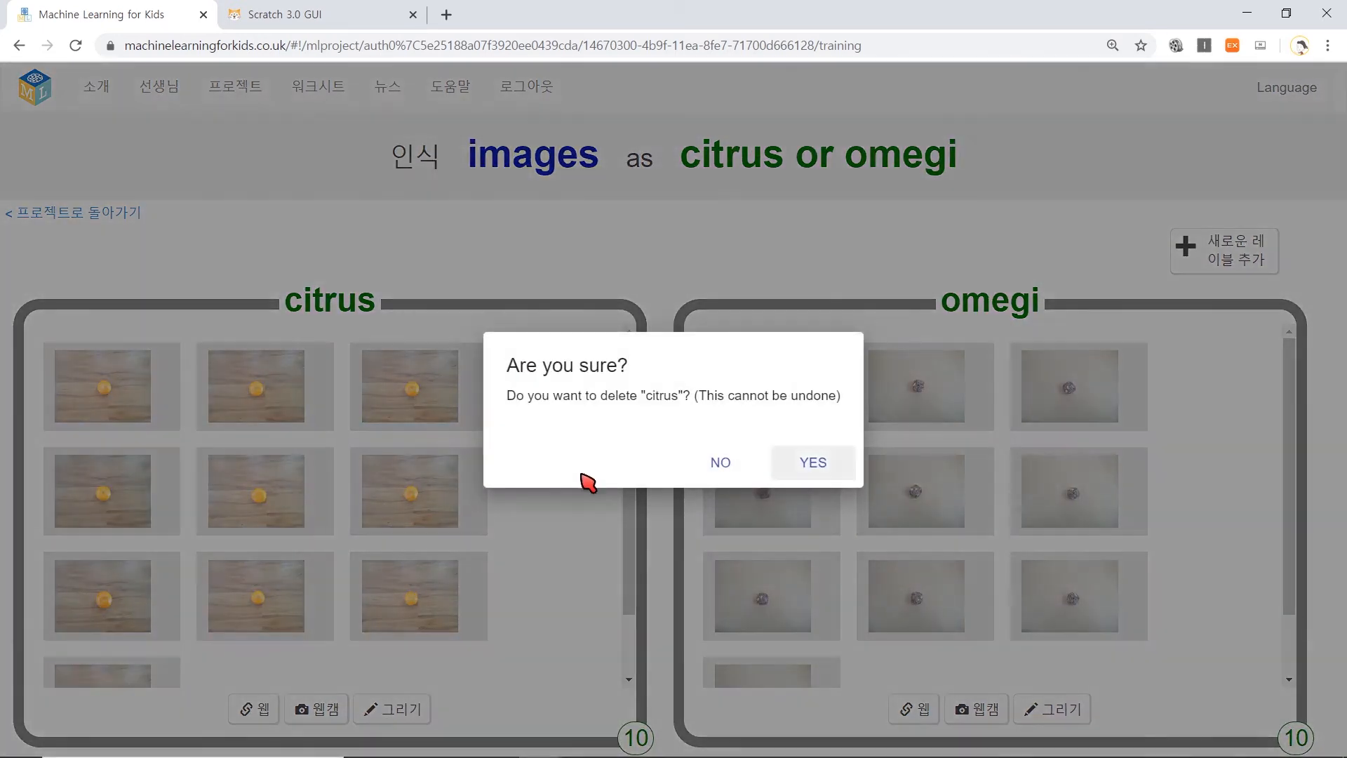
click(805, 463)
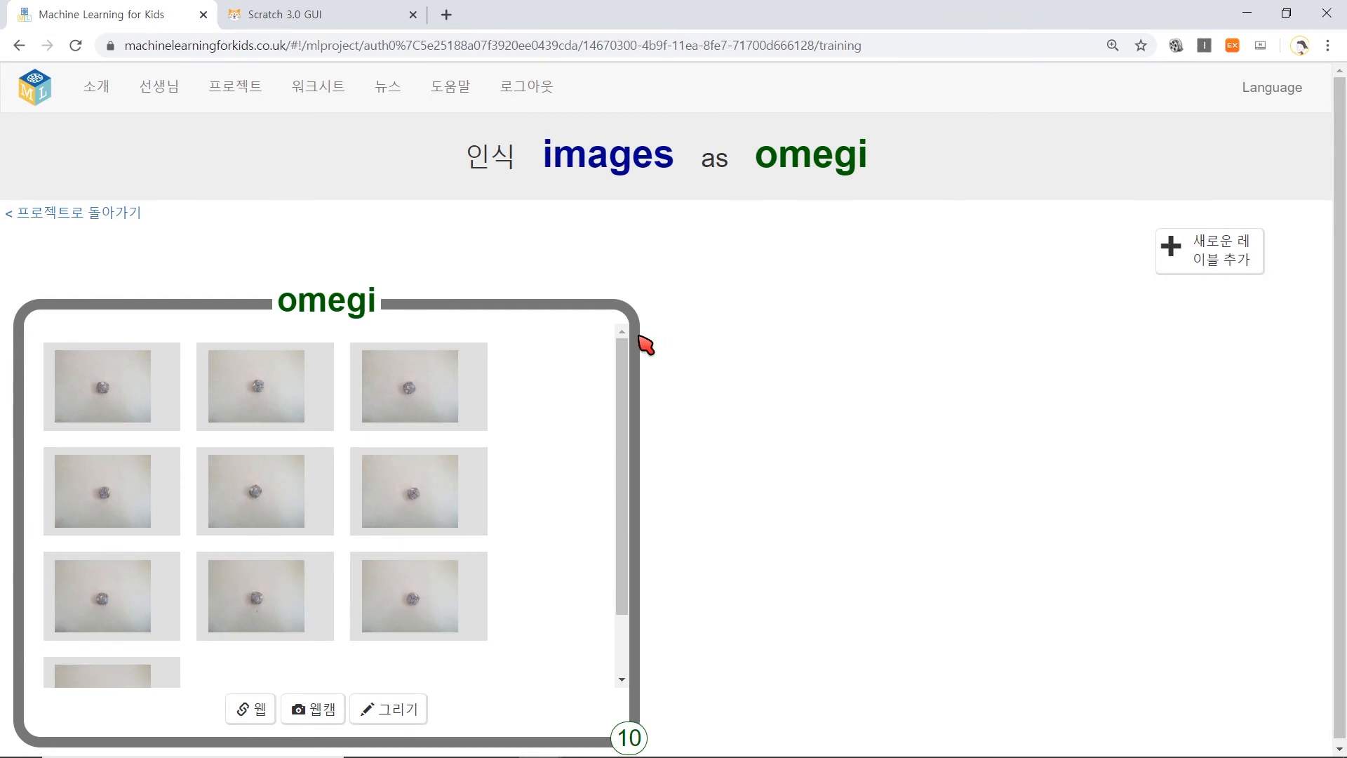
click(616, 305)
click(807, 466)
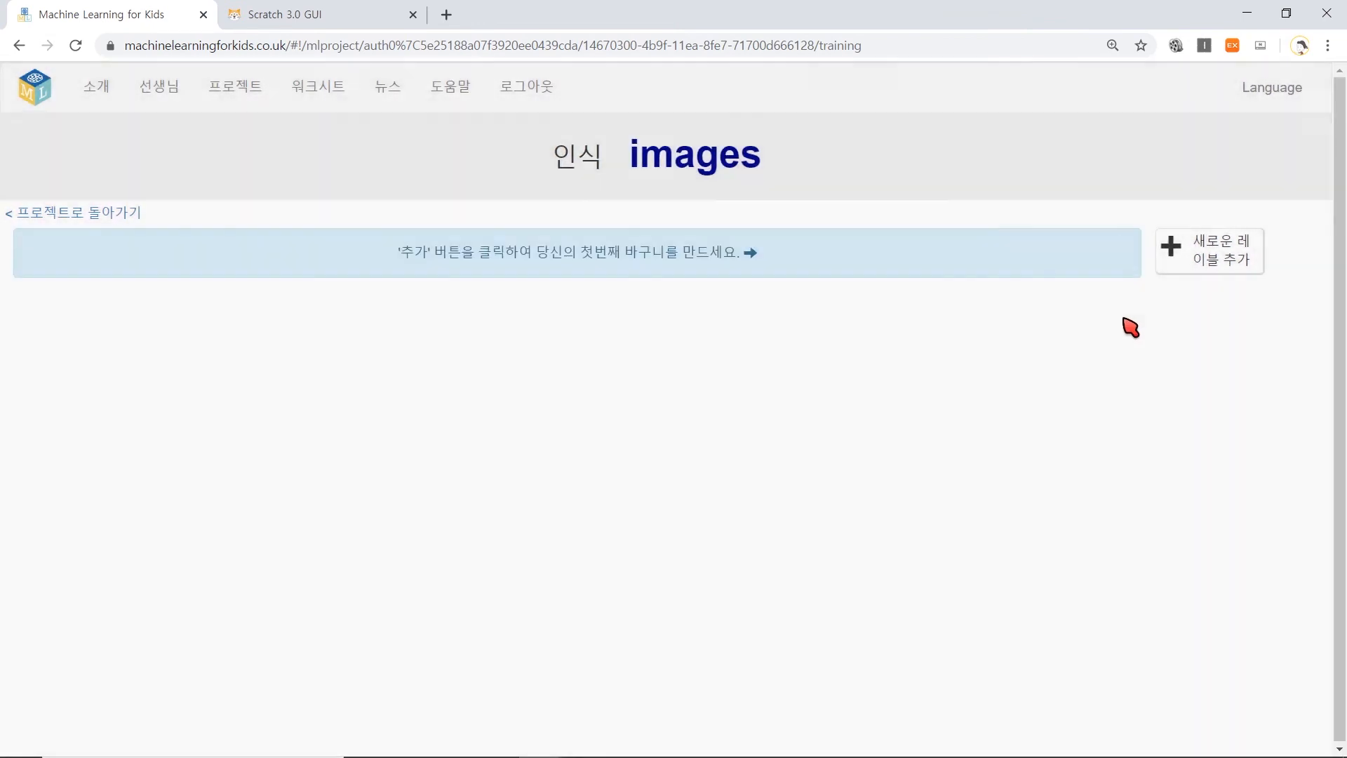
- Add a new training label named citrus to the emptied project
click(1188, 263)
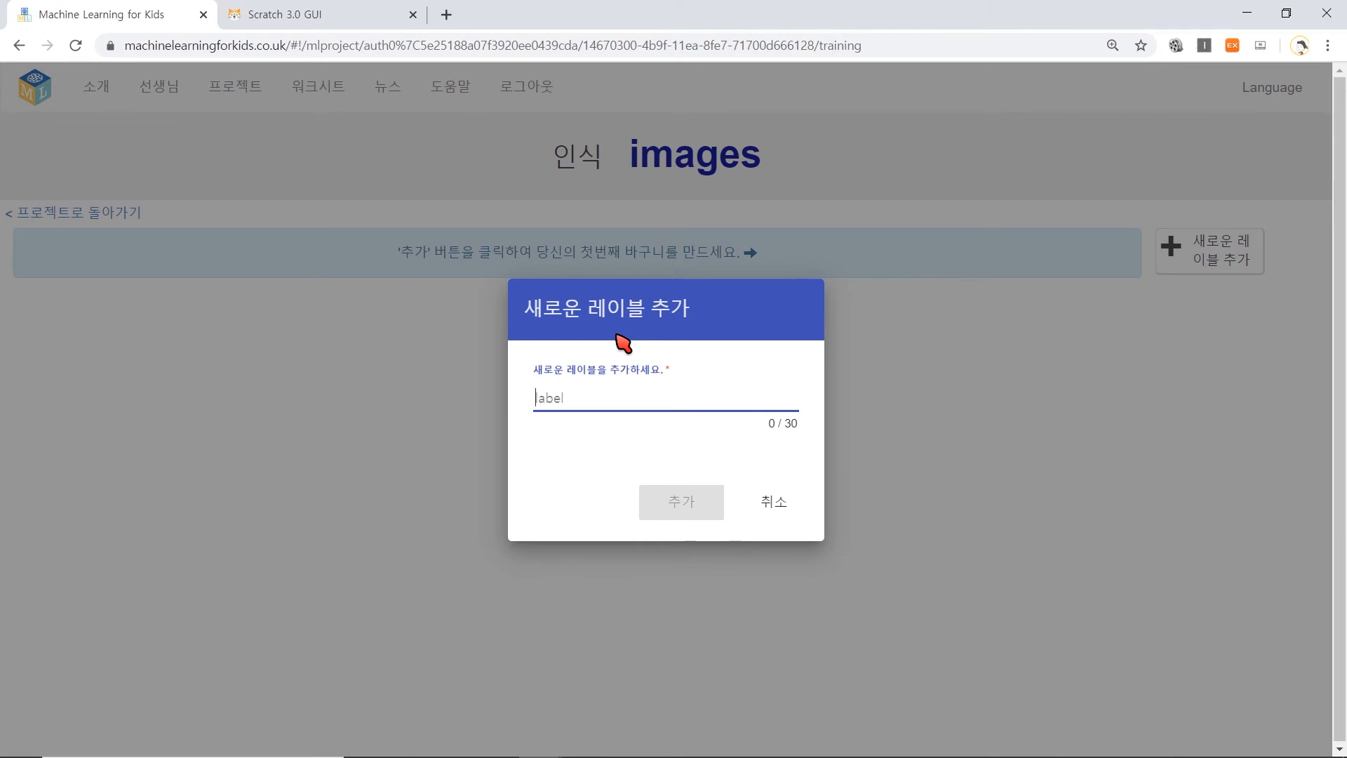
text(citrus)
key(Return)
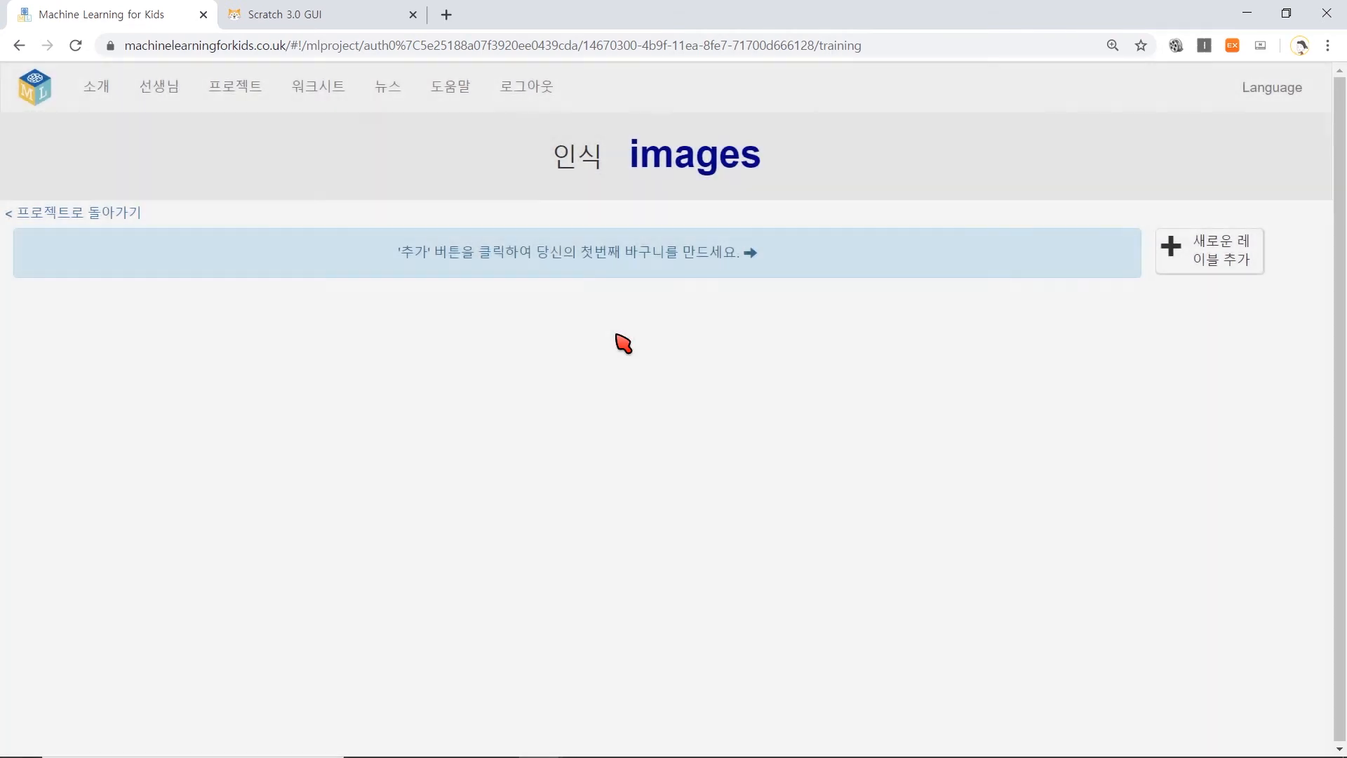
- Add a second training label named omegi beside the citrus label
click(1175, 244)
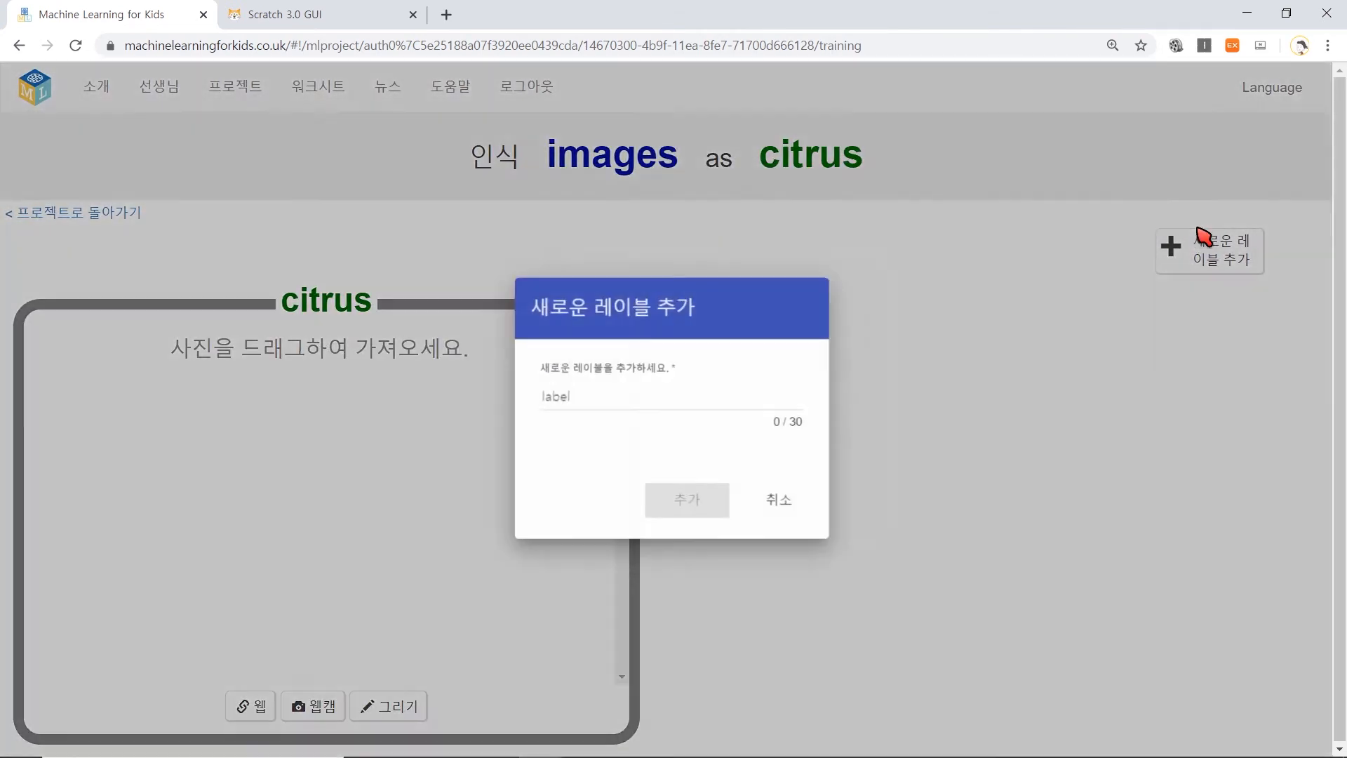
text(ㅇmegi)
key(Return)
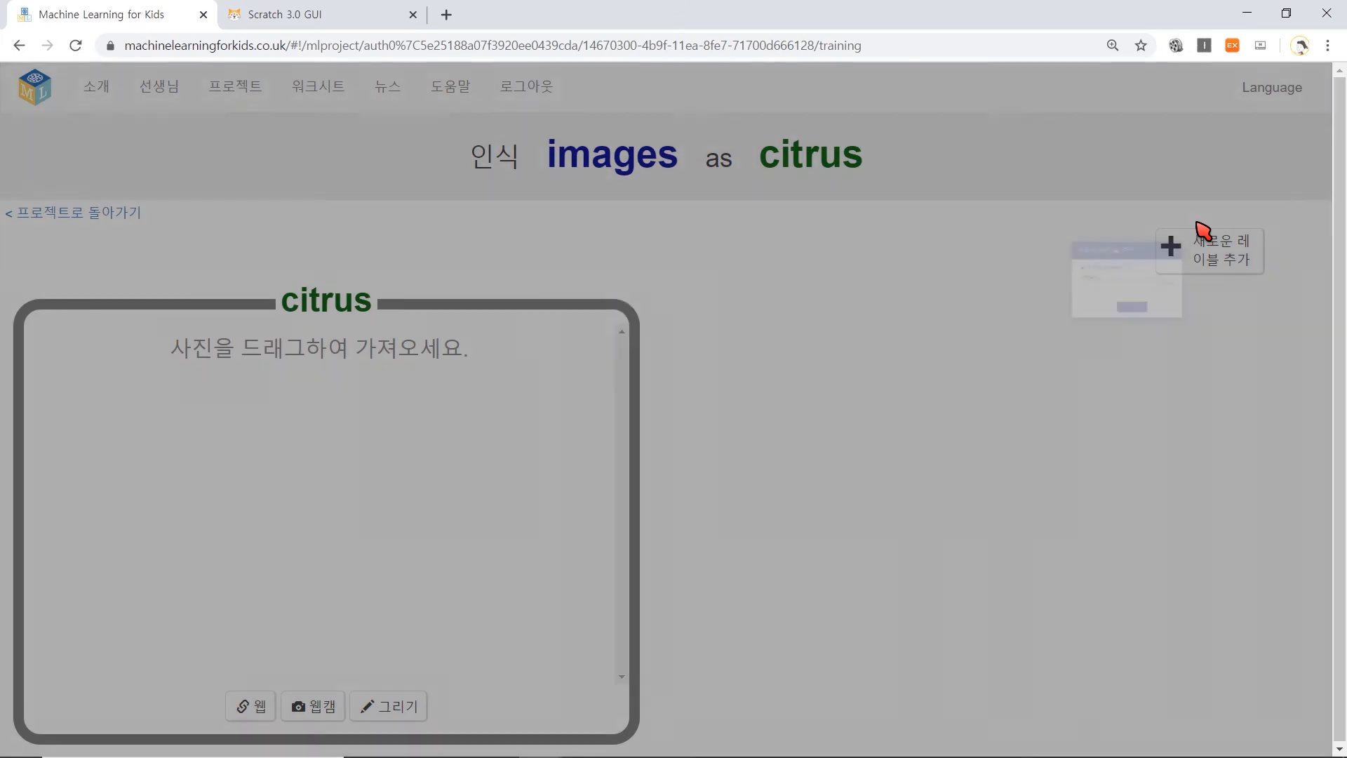
- Add 12 photos of citrus on varied backgrounds, including wood, speckled, woven cloth and grid surfaces, to the citrus label
drag(1203, 230, 527, 527)
drag(1053, 751, 519, 491)
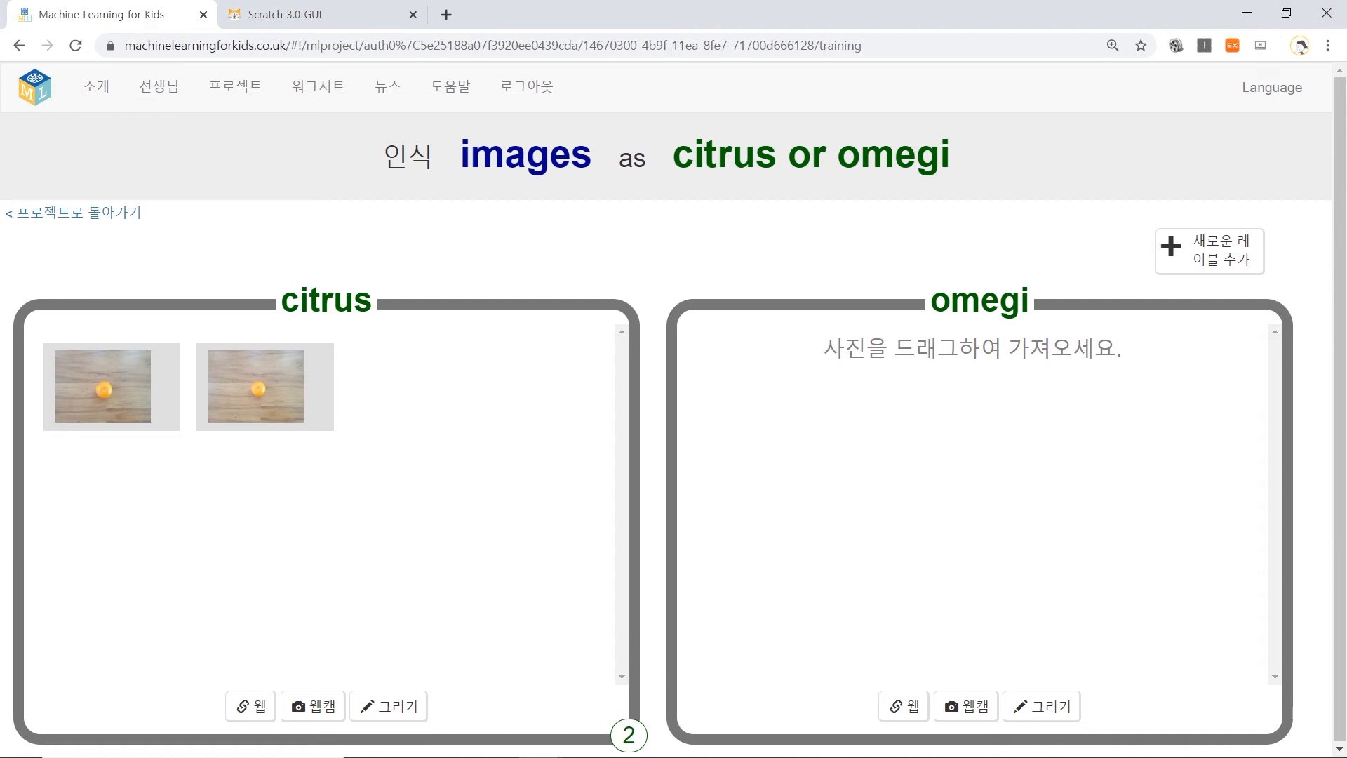
drag(1344, 511, 554, 462)
drag(1343, 562, 375, 588)
drag(1344, 596, 505, 618)
drag(1343, 589, 491, 596)
drag(1343, 519, 417, 558)
drag(1344, 561, 463, 558)
drag(1343, 596, 308, 642)
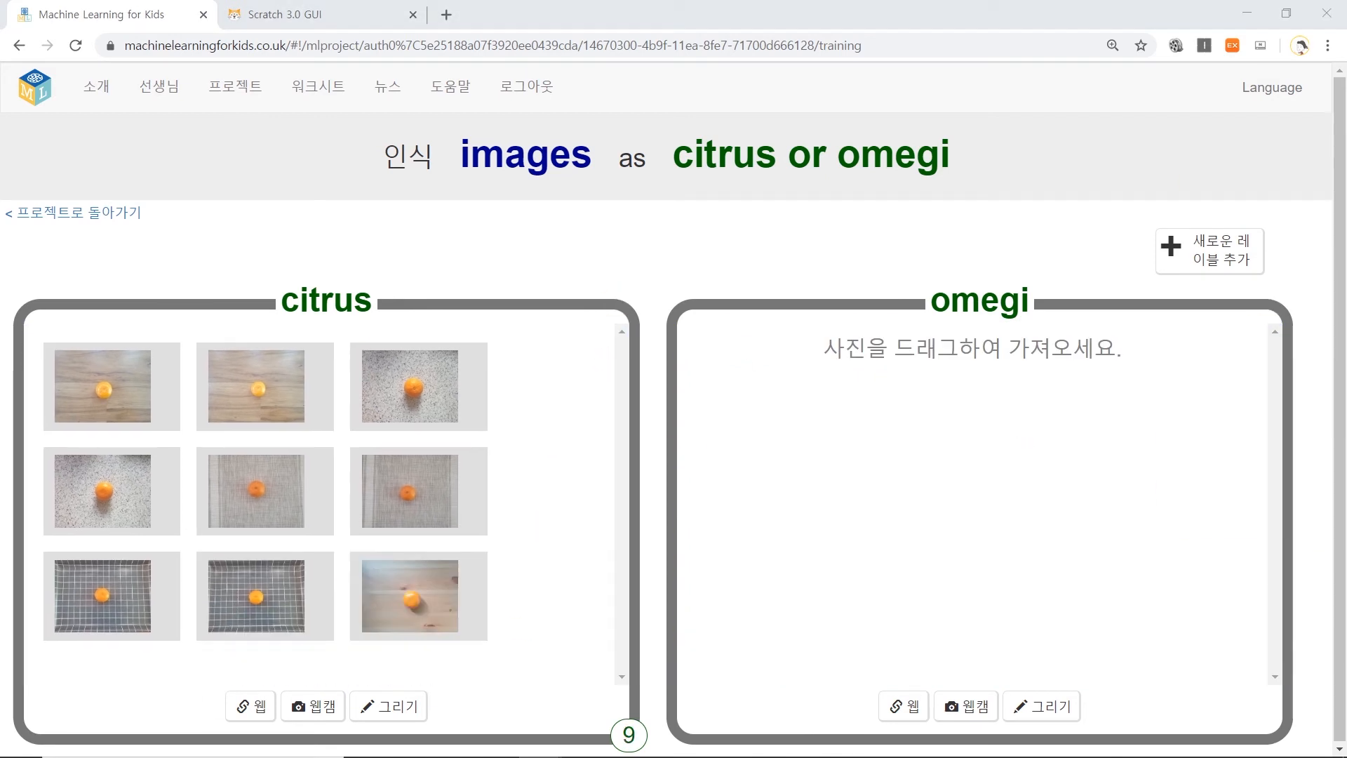
drag(1344, 561, 421, 596)
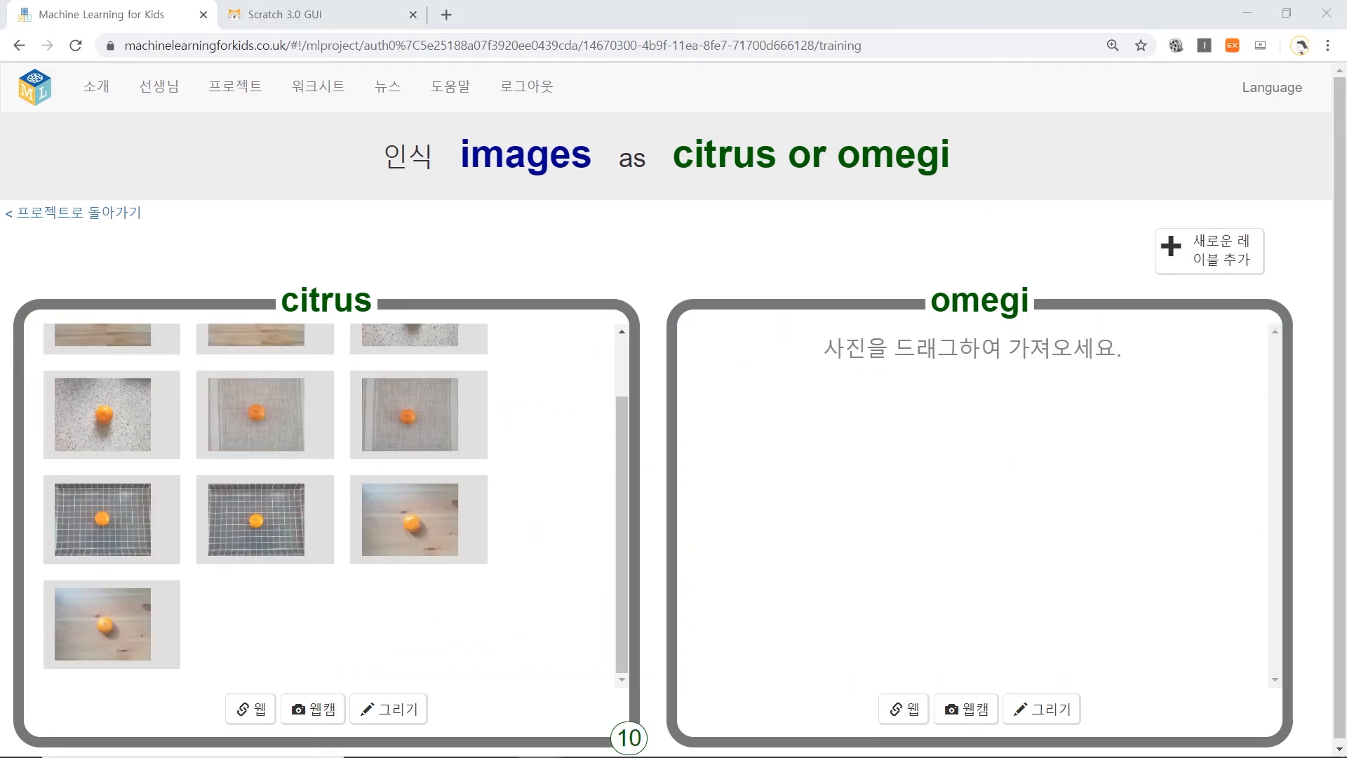
drag(1343, 582, 523, 564)
drag(1343, 674, 491, 642)
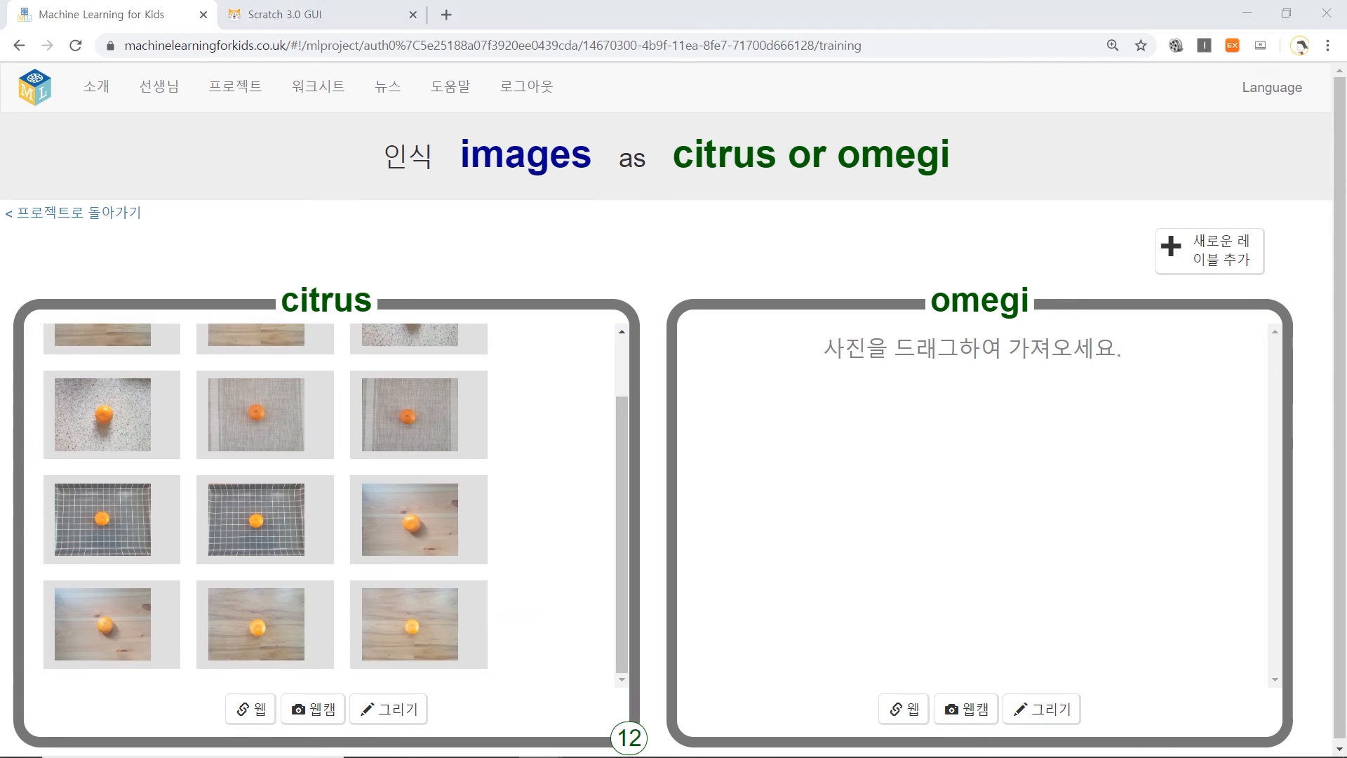
- Add 12 photos of omegi on plain, speckled, woven cloth, grid and wood backgrounds to the omegi label and look over the images
drag(1343, 533, 922, 408)
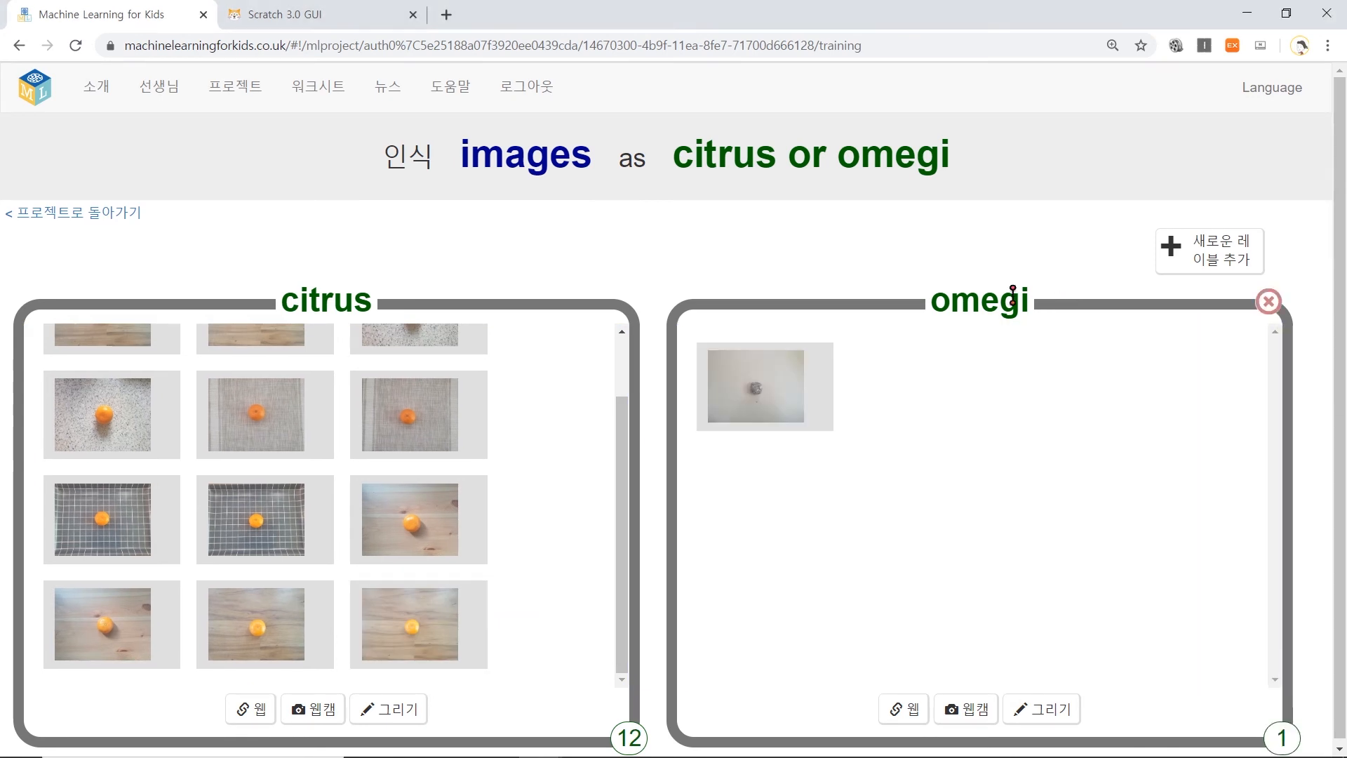
drag(1344, 428, 923, 393)
drag(1343, 515, 765, 491)
drag(1344, 491, 918, 491)
drag(1344, 456, 1072, 491)
drag(1344, 561, 765, 596)
drag(1344, 533, 919, 596)
drag(1344, 509, 1072, 596)
drag(1344, 509, 1094, 491)
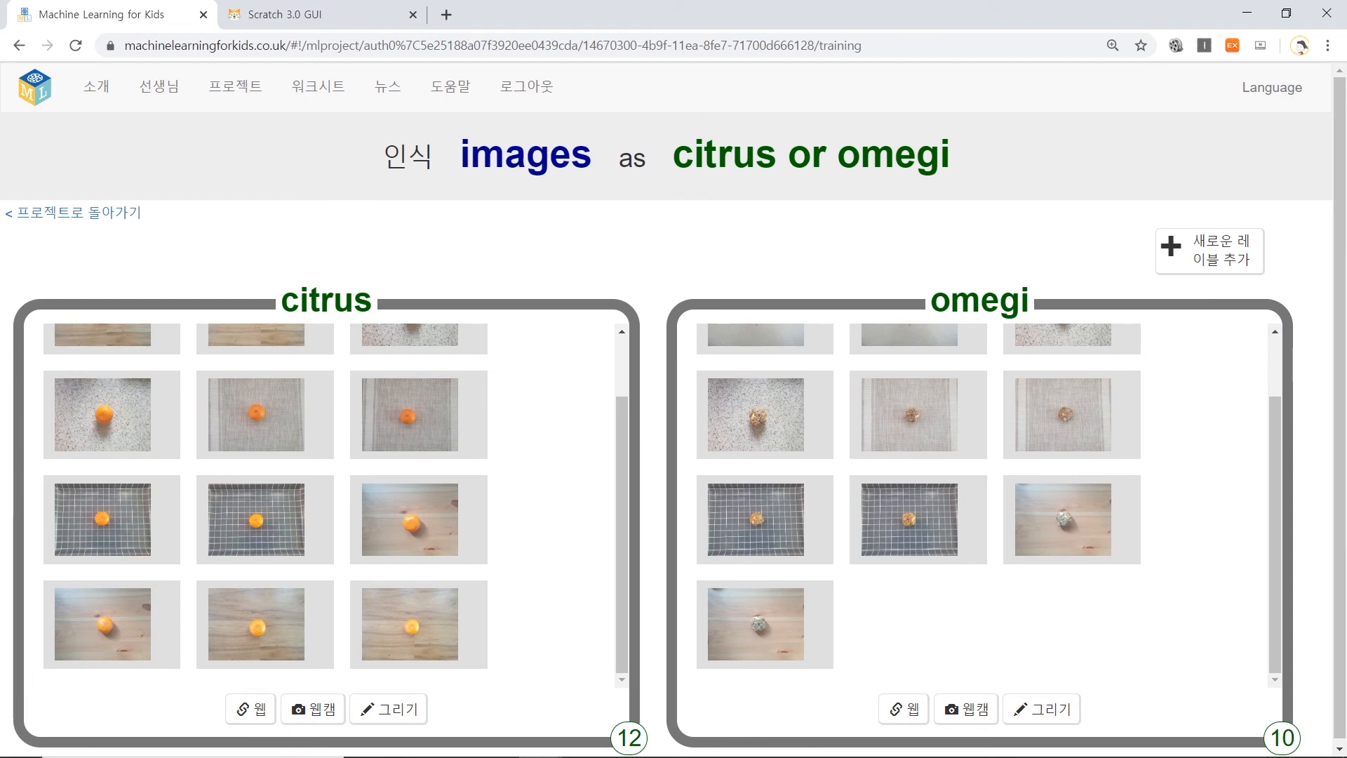
drag(1343, 449, 1069, 582)
drag(1344, 534, 1168, 561)
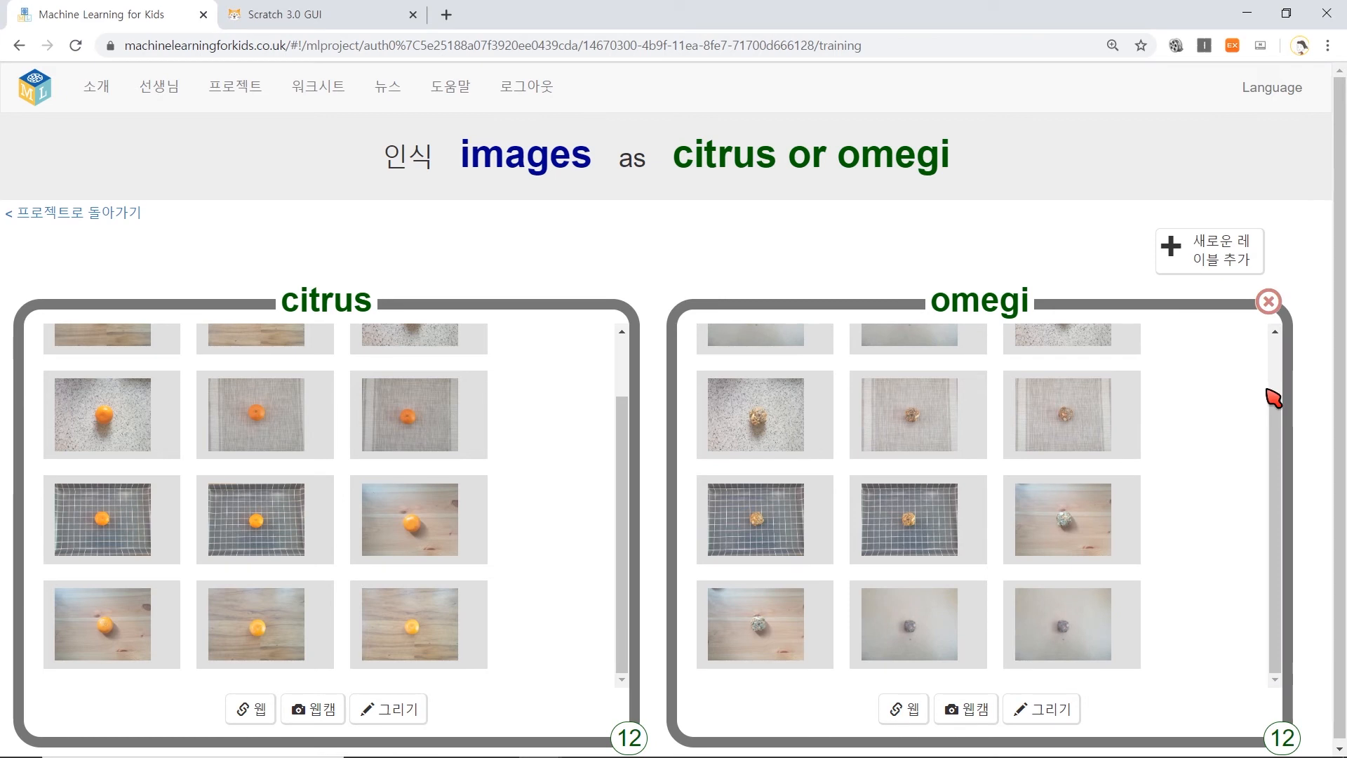
drag(1275, 414, 1275, 391)
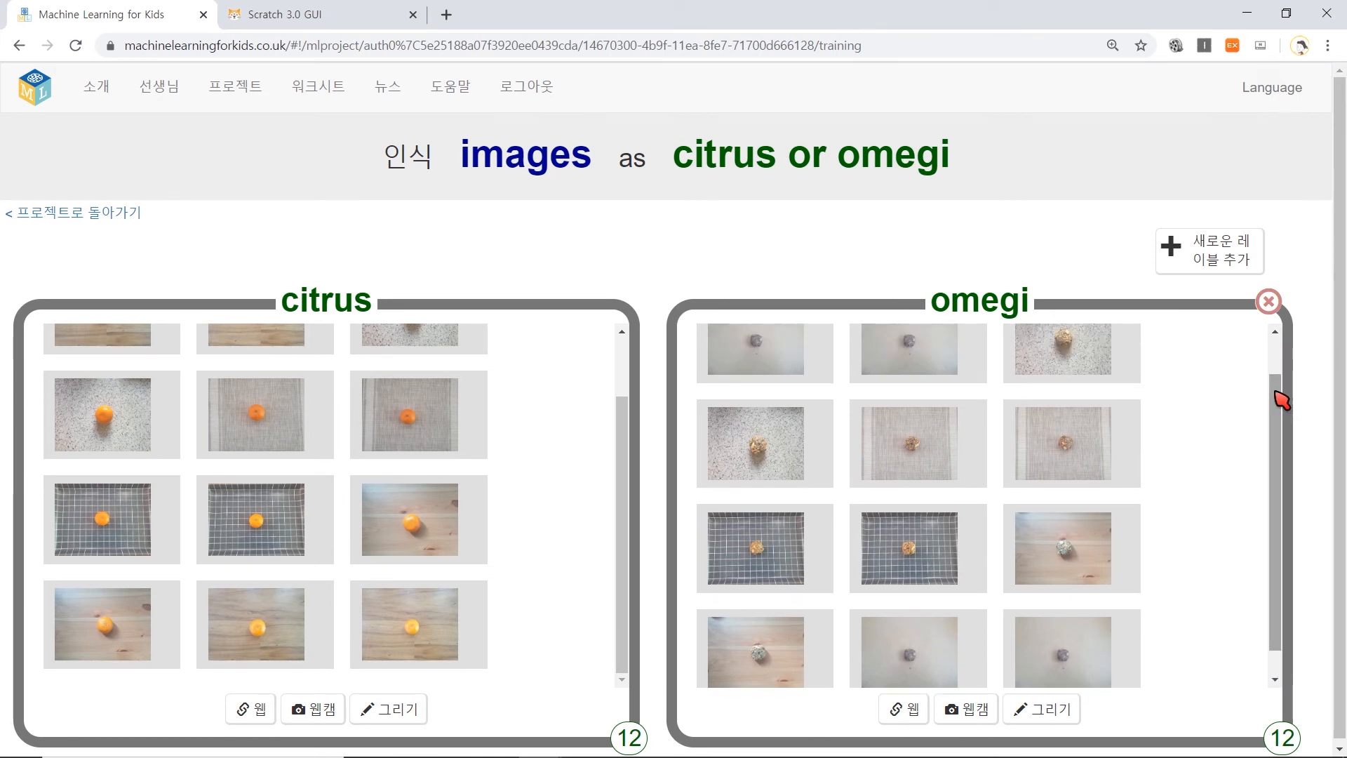
drag(1275, 537, 1283, 510)
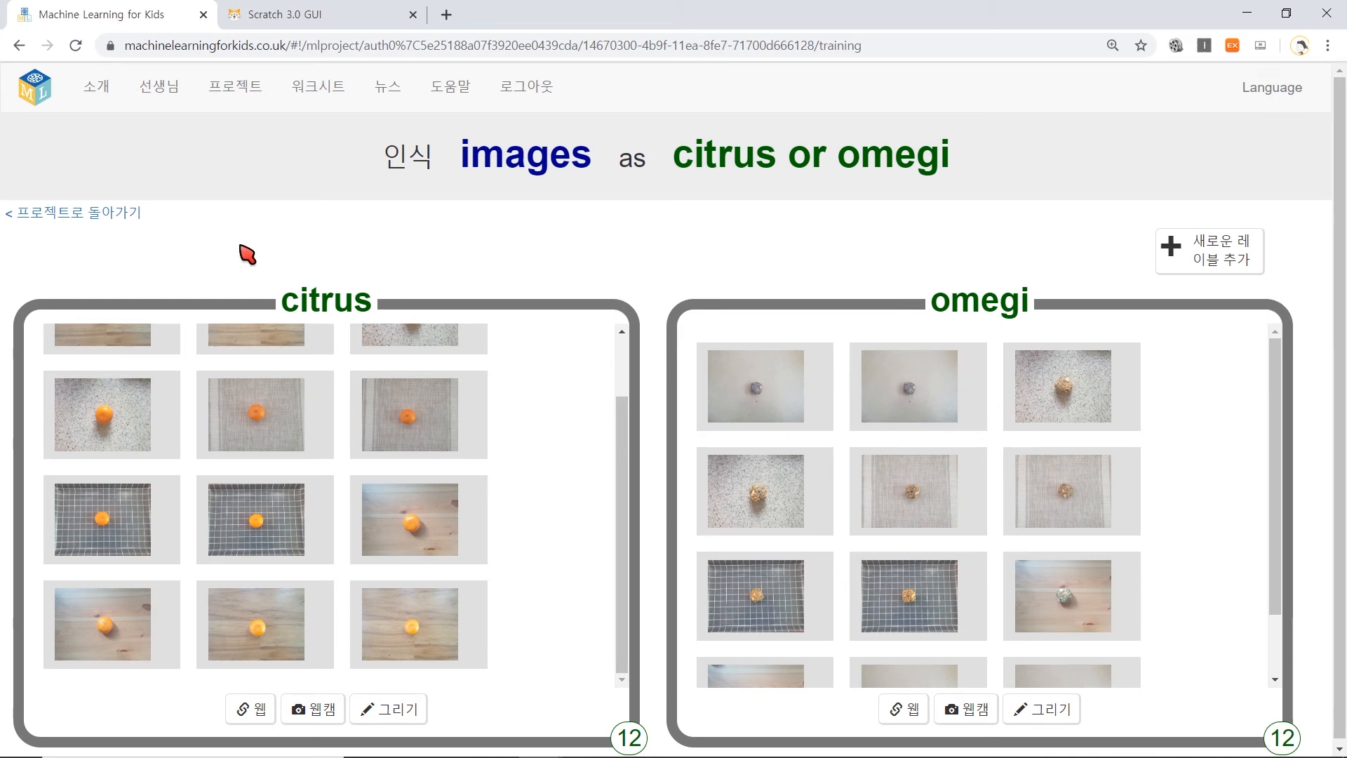
- Open the project's learn and test page and train a new machine learning model on the citrus and omegi images
click(123, 213)
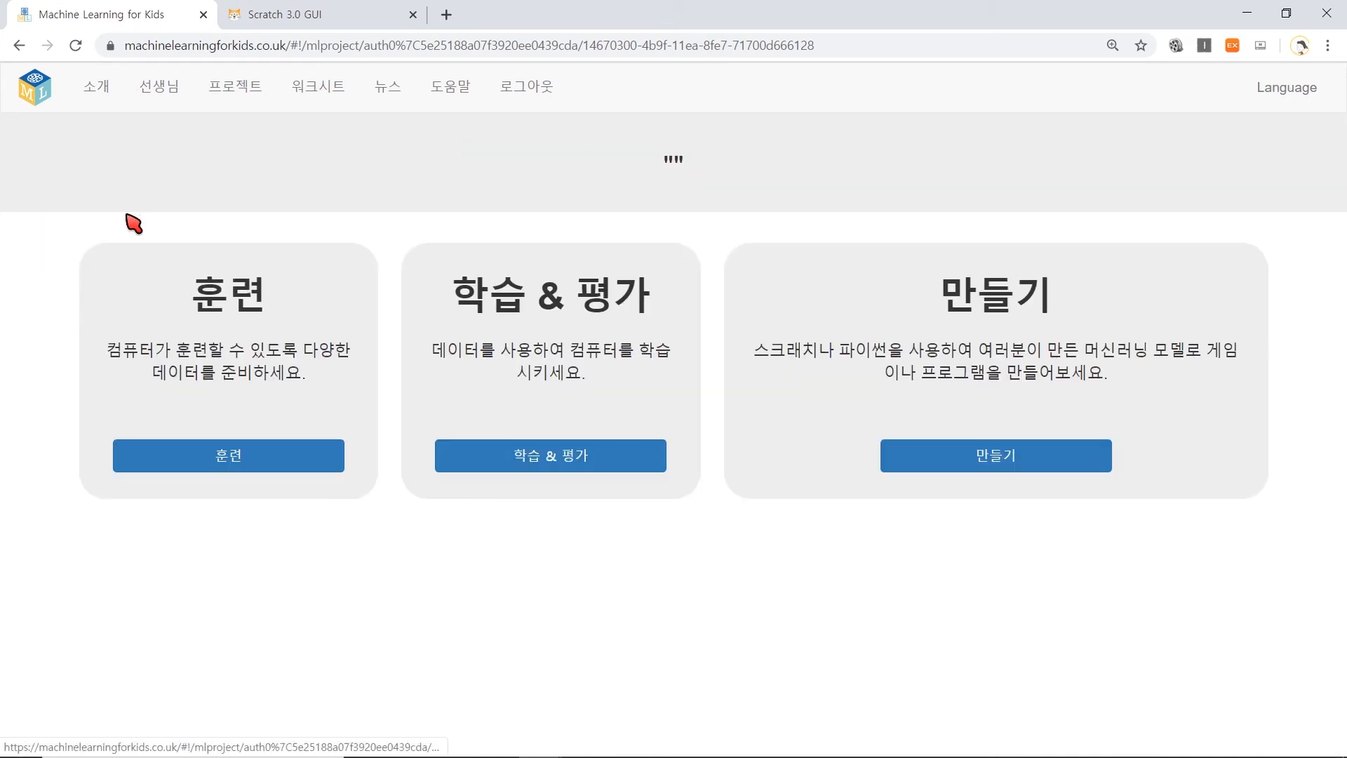
click(556, 463)
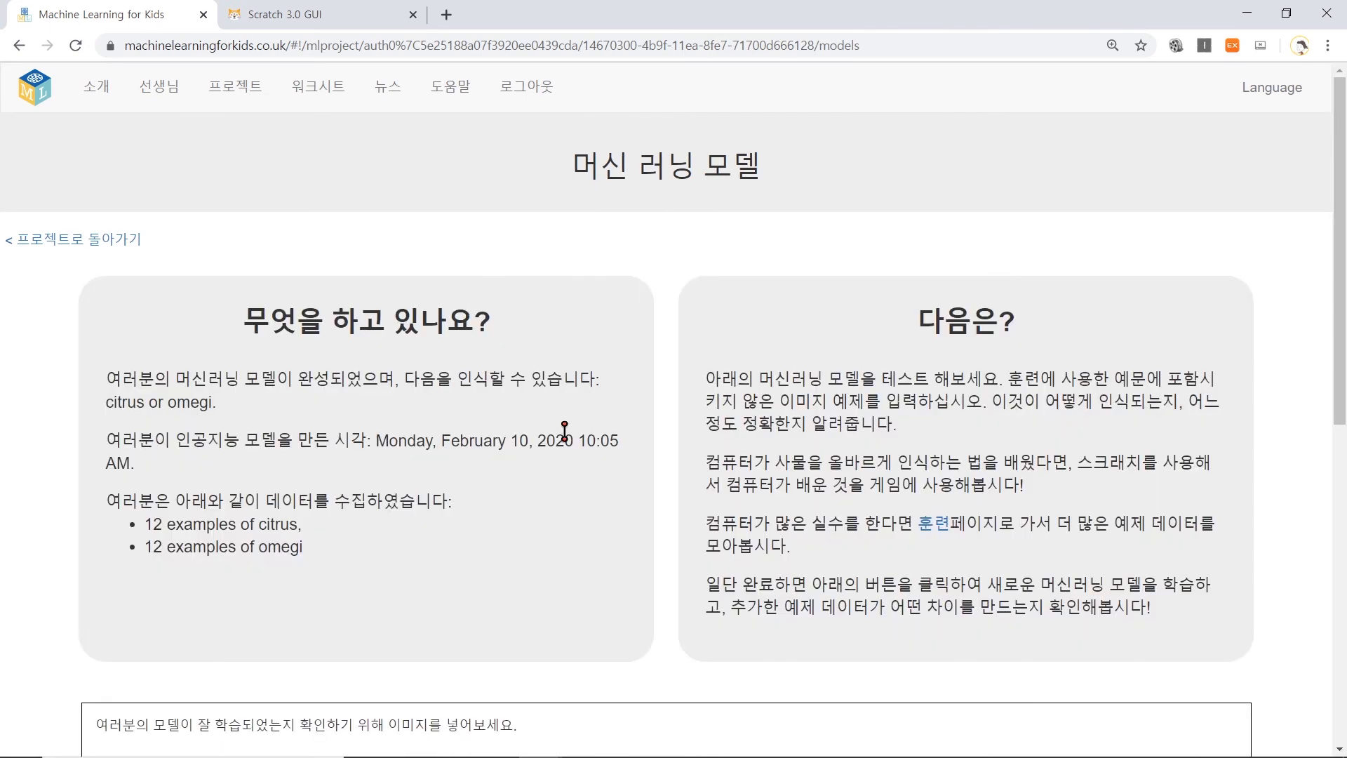
drag(1339, 411, 1332, 646)
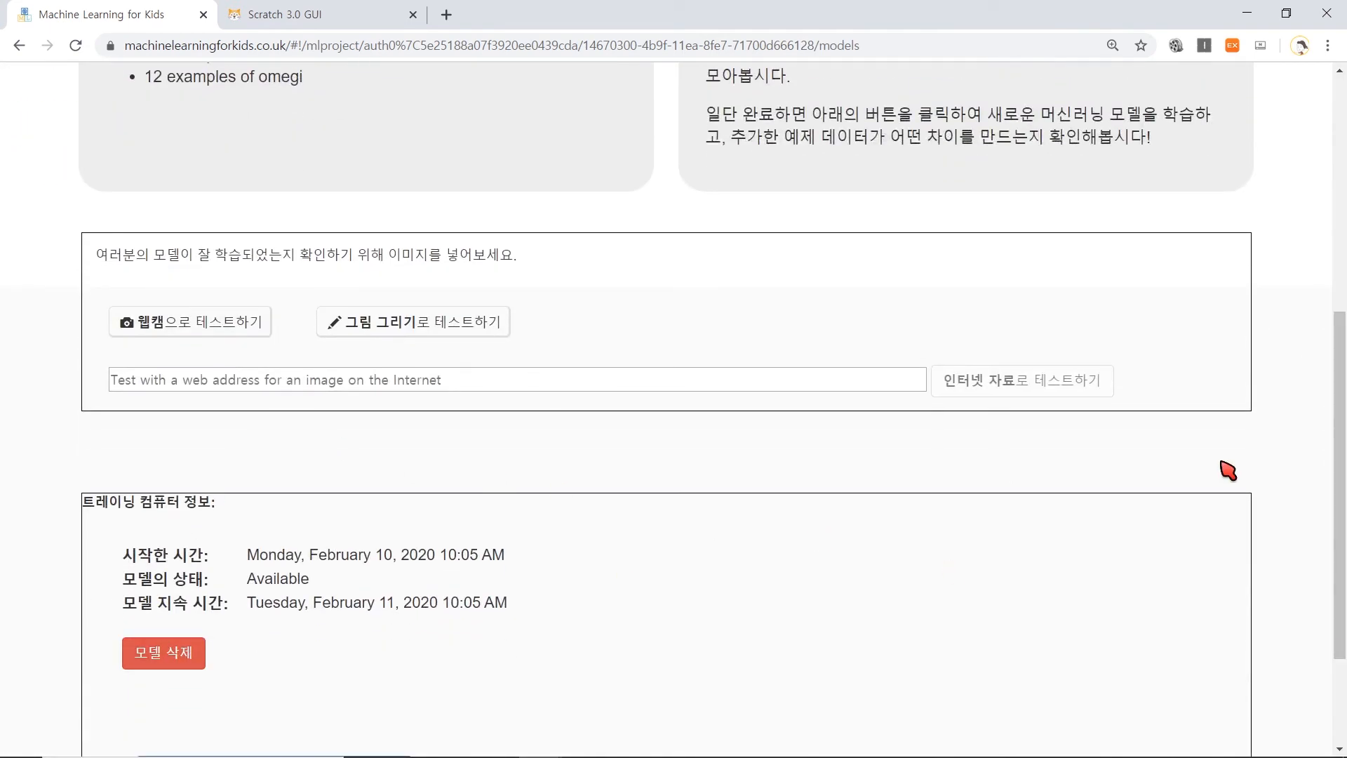
drag(1340, 484, 1326, 632)
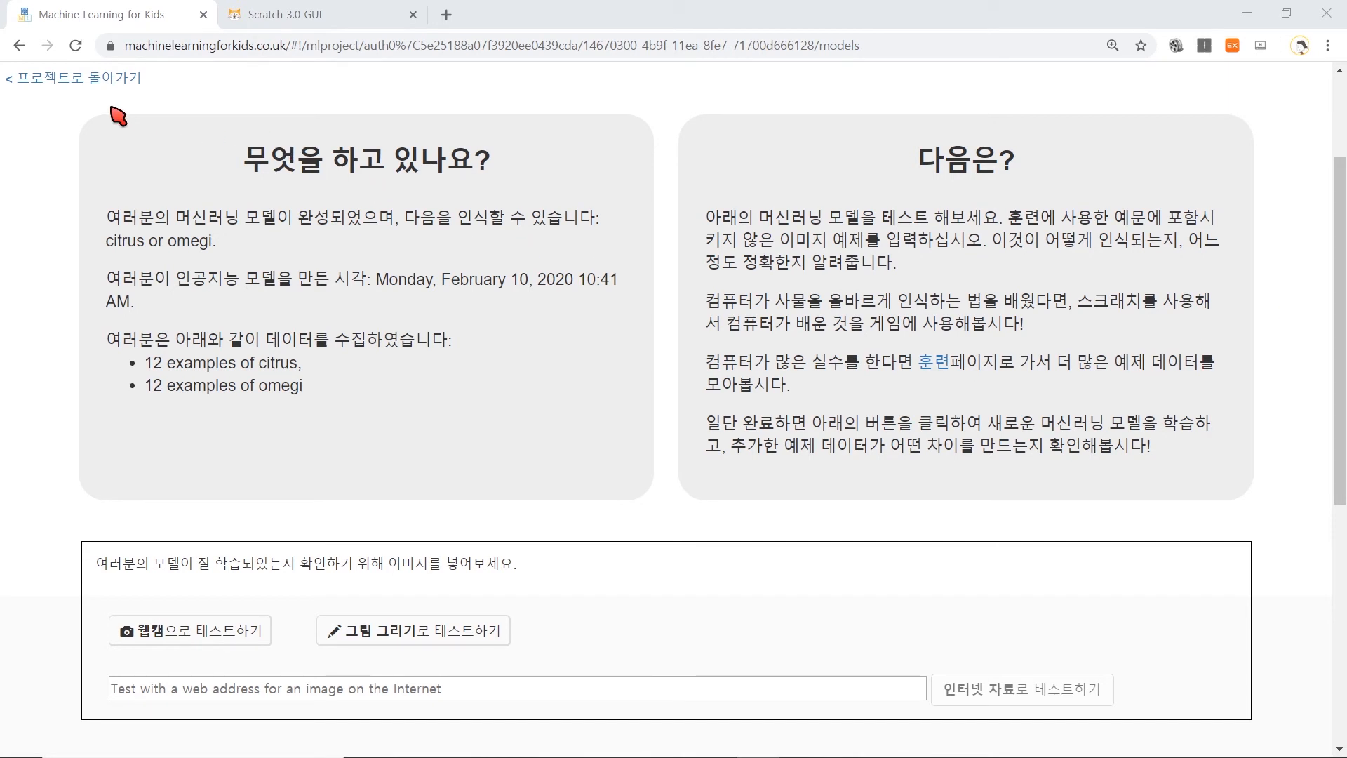
- Leave the model page, switch to the Scratch 3.0 project and run the classification program on all four test sprites again
click(94, 80)
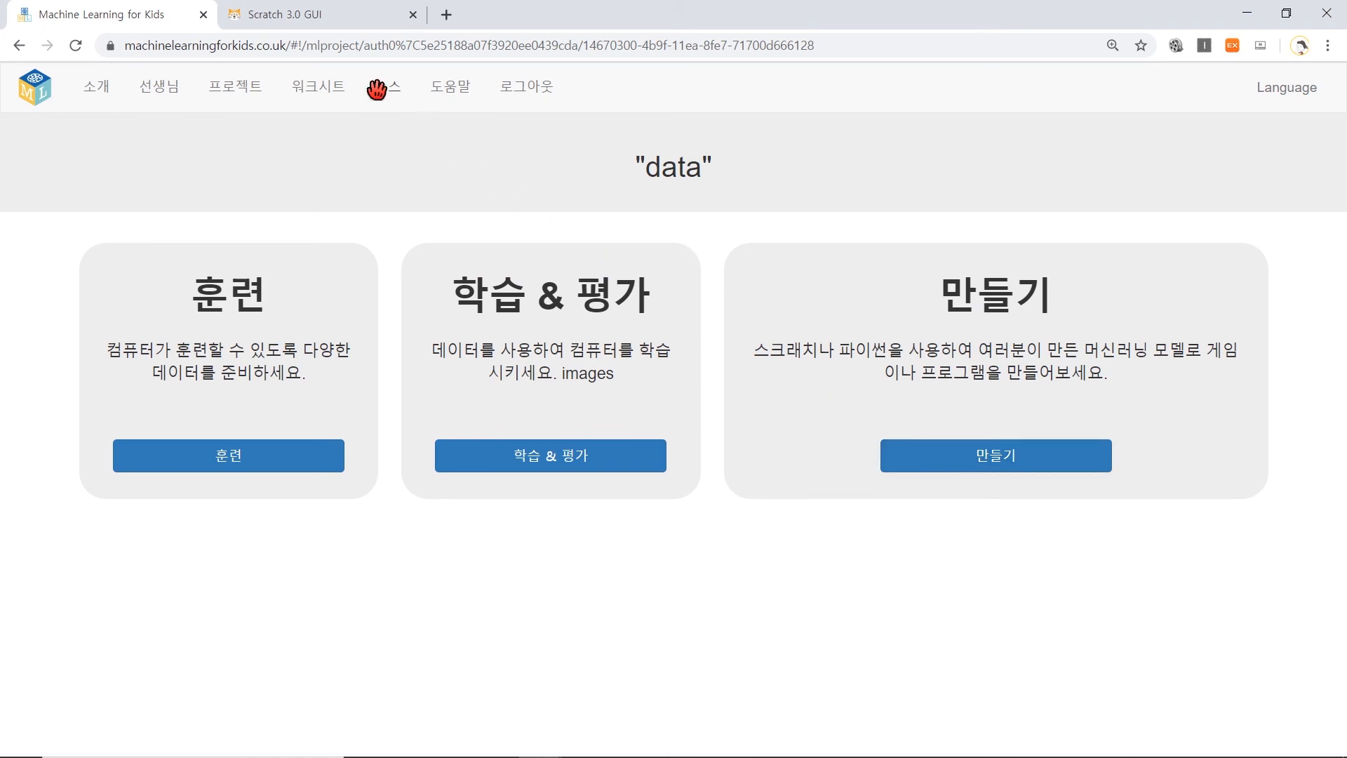
click(316, 16)
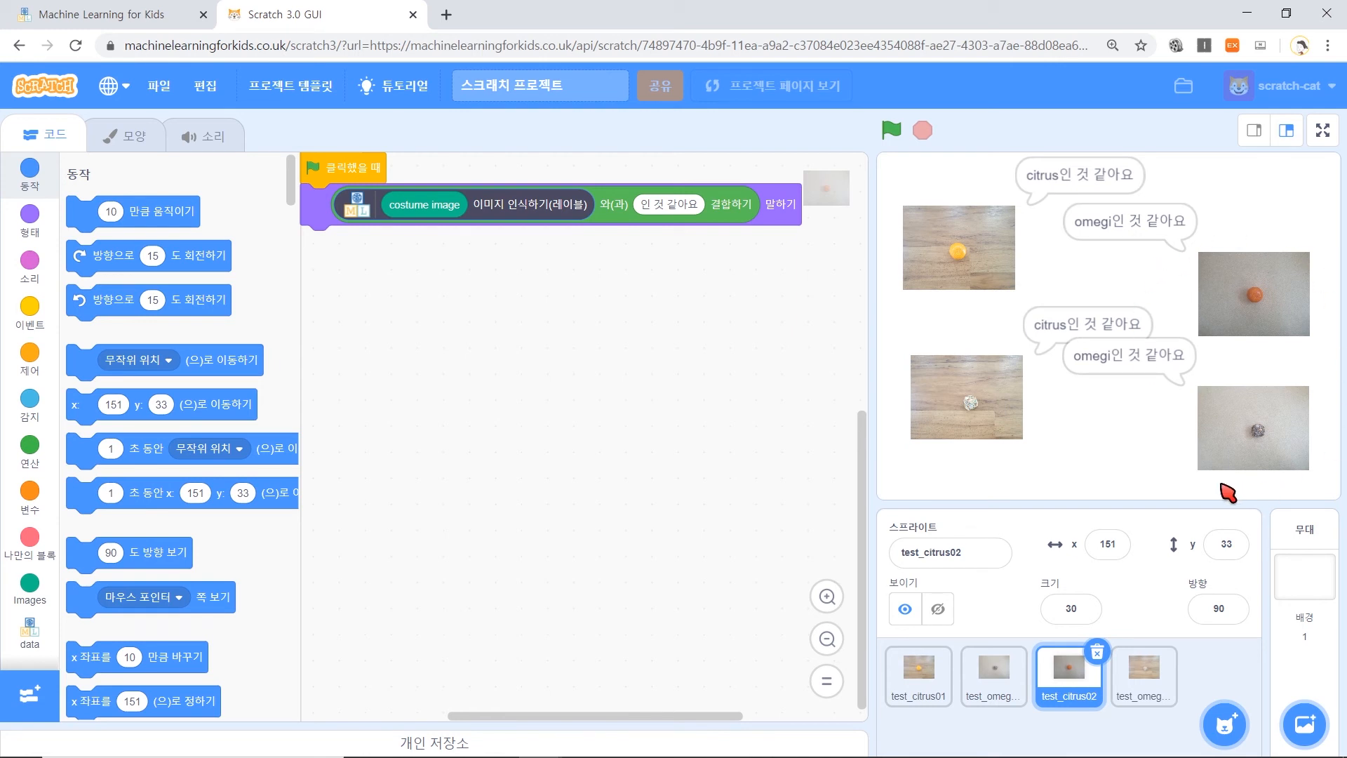
click(888, 132)
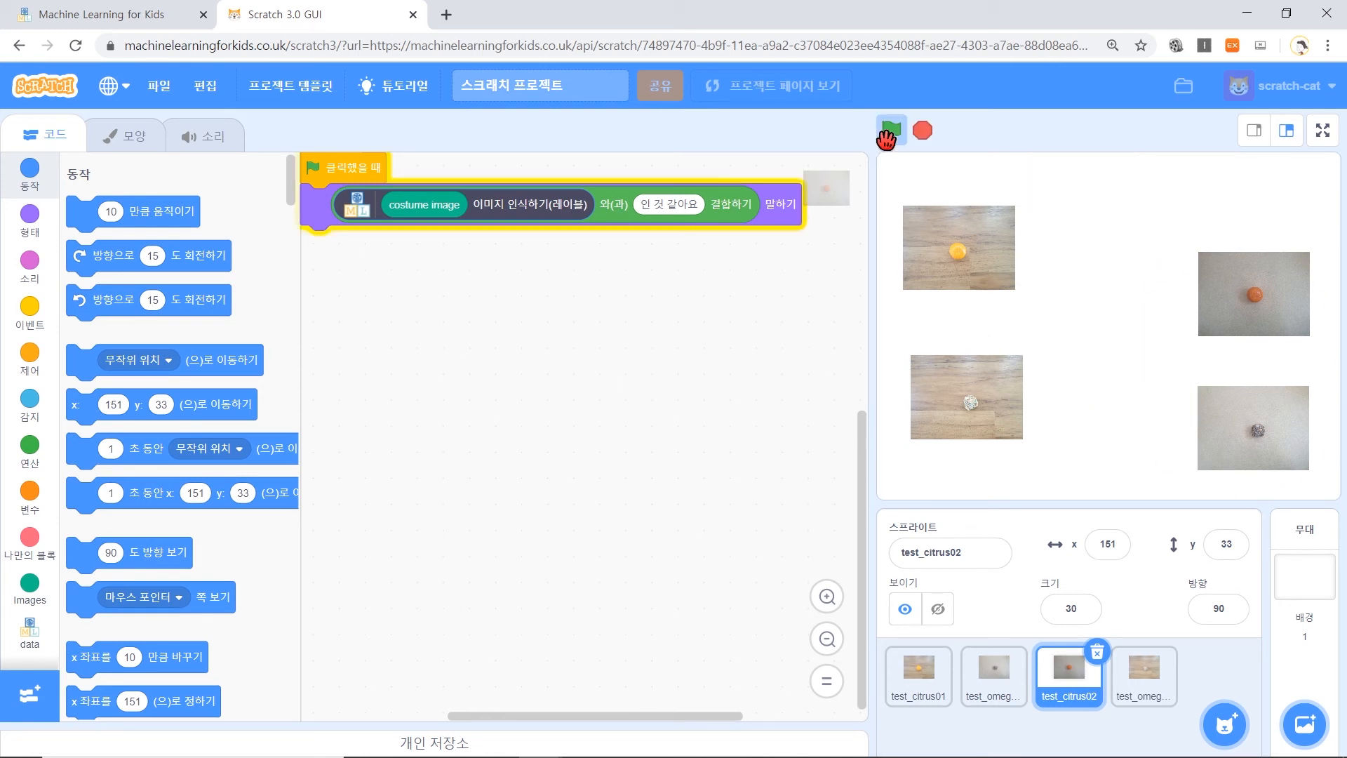